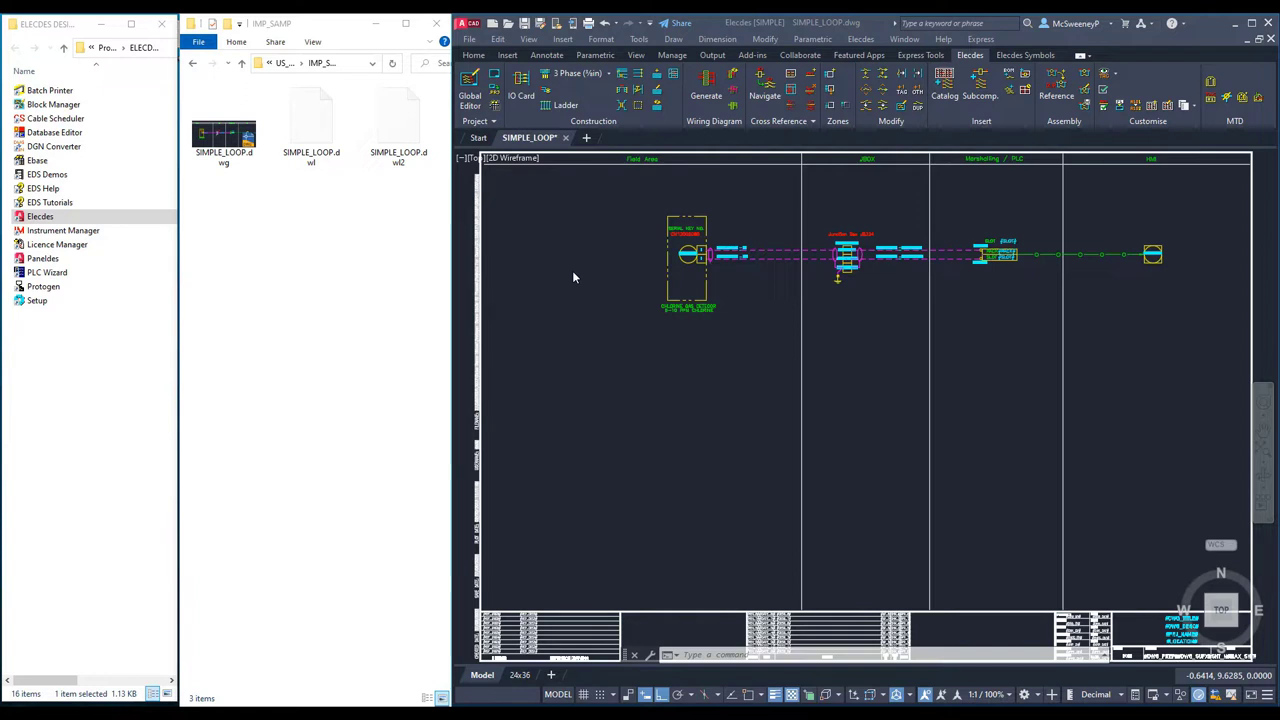
# - Window-zoom twice to enlarge the loop diagram and then the chlorine gas detector symbol
pyautogui.click(566, 196)
pyautogui.write('z')
pyautogui.press('Return')
pyautogui.write('w')
pyautogui.press('Return')
pyautogui.click(565, 194)
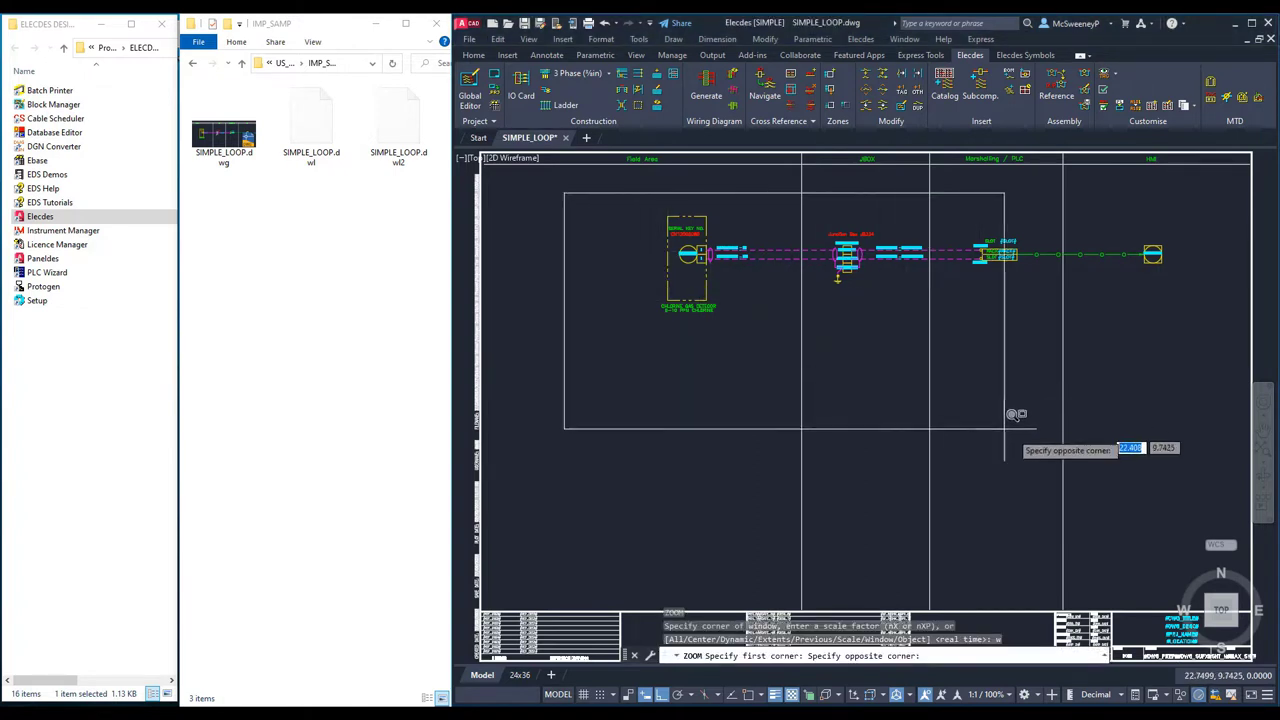
pyautogui.click(1175, 490)
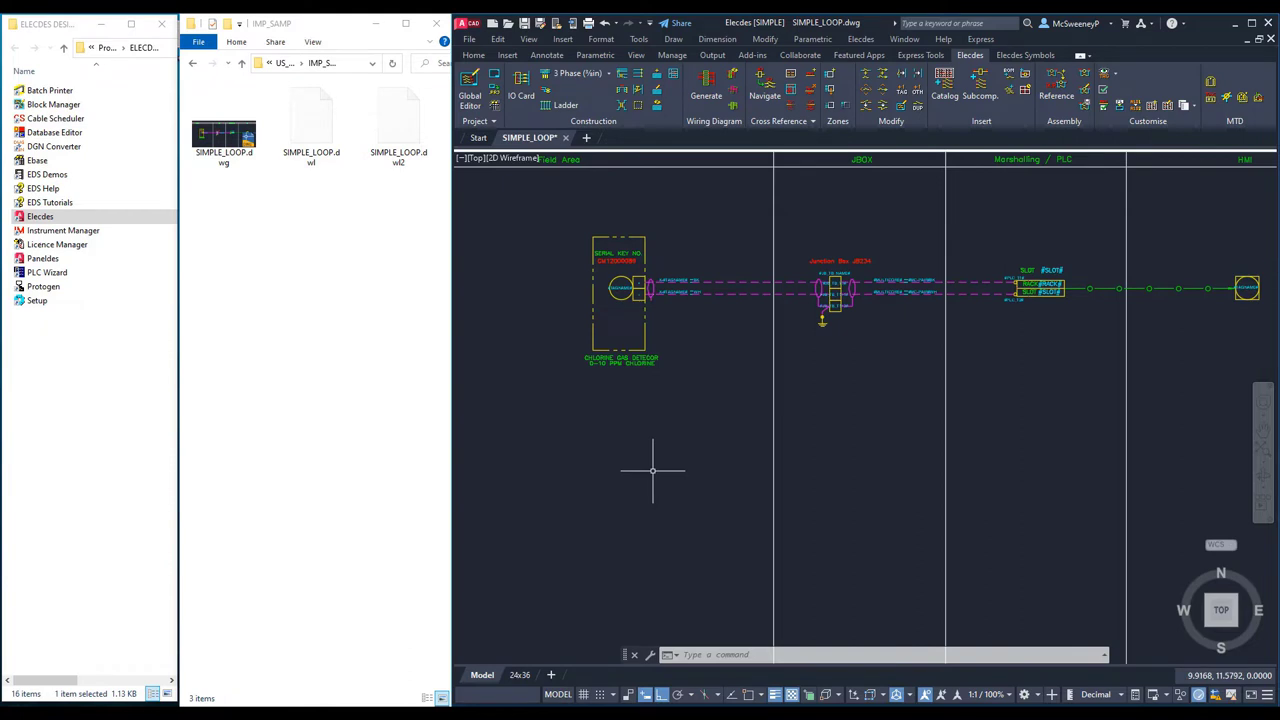
pyautogui.write('z')
pyautogui.press('Return')
pyautogui.write('w')
pyautogui.press('Return')
pyautogui.click(513, 214)
pyautogui.click(740, 376)
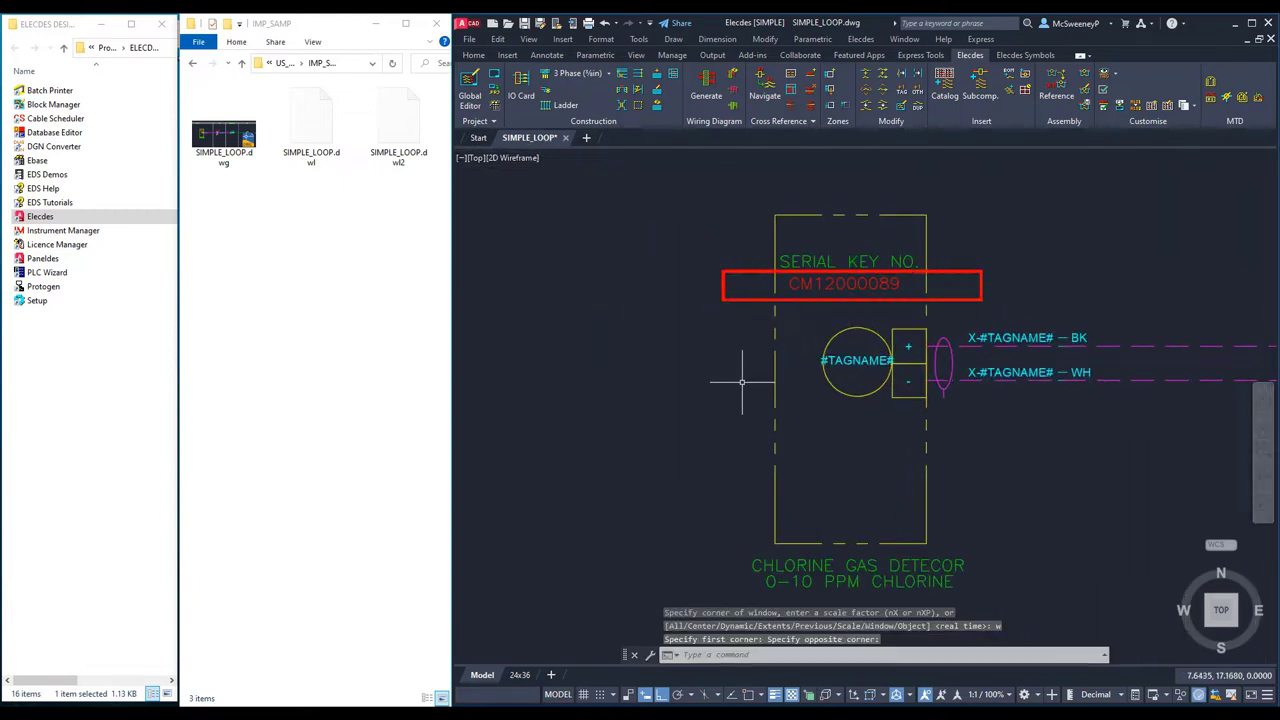
pyautogui.doubleClick(844, 286)
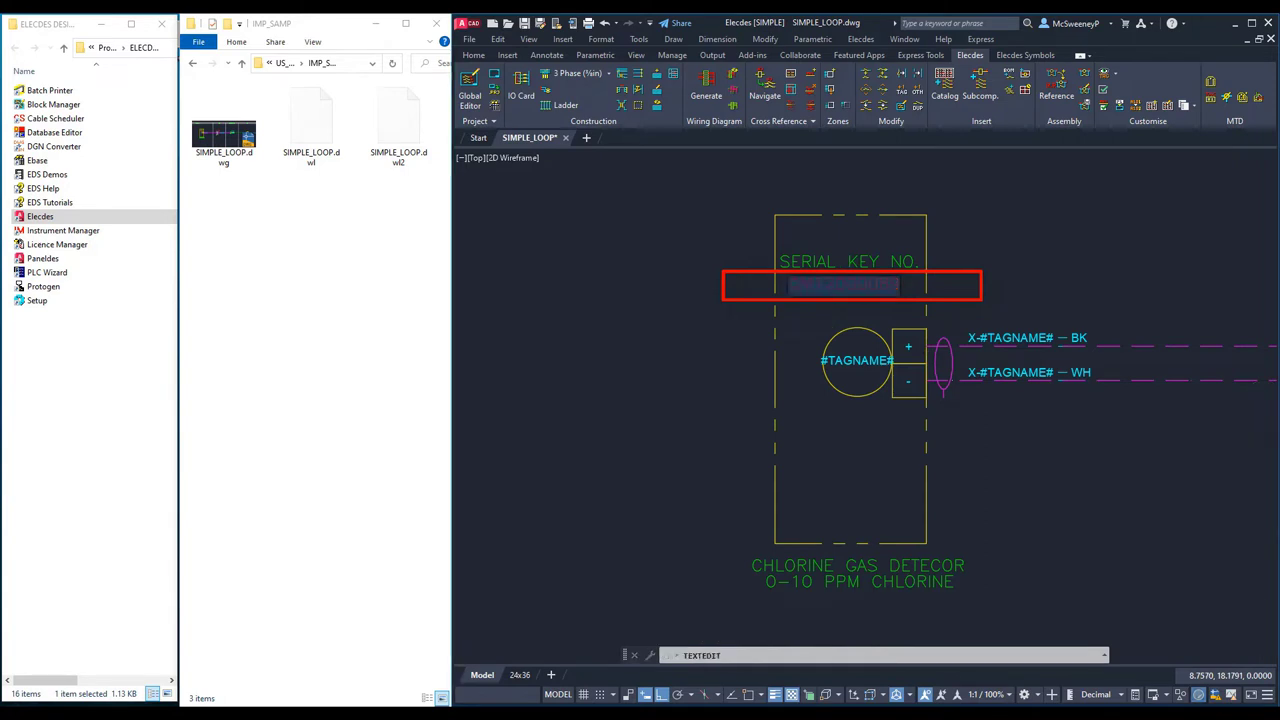
pyautogui.press('BackSpace')
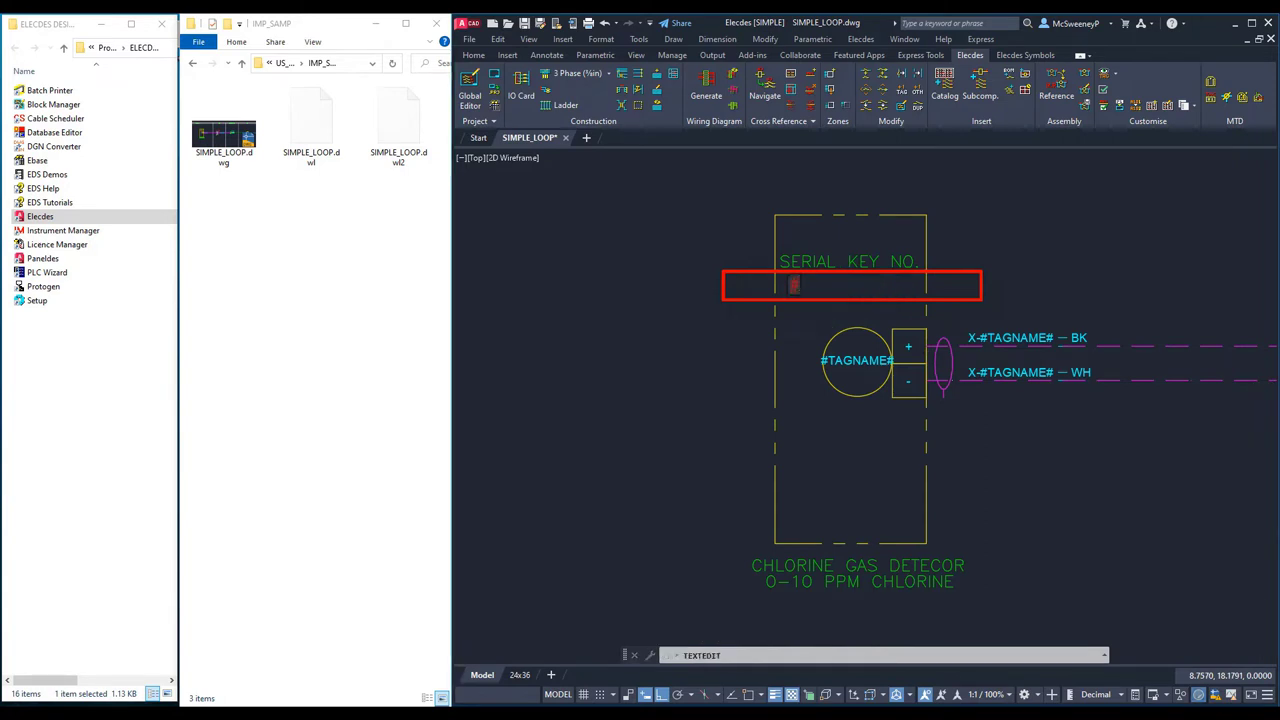
pyautogui.write('#')
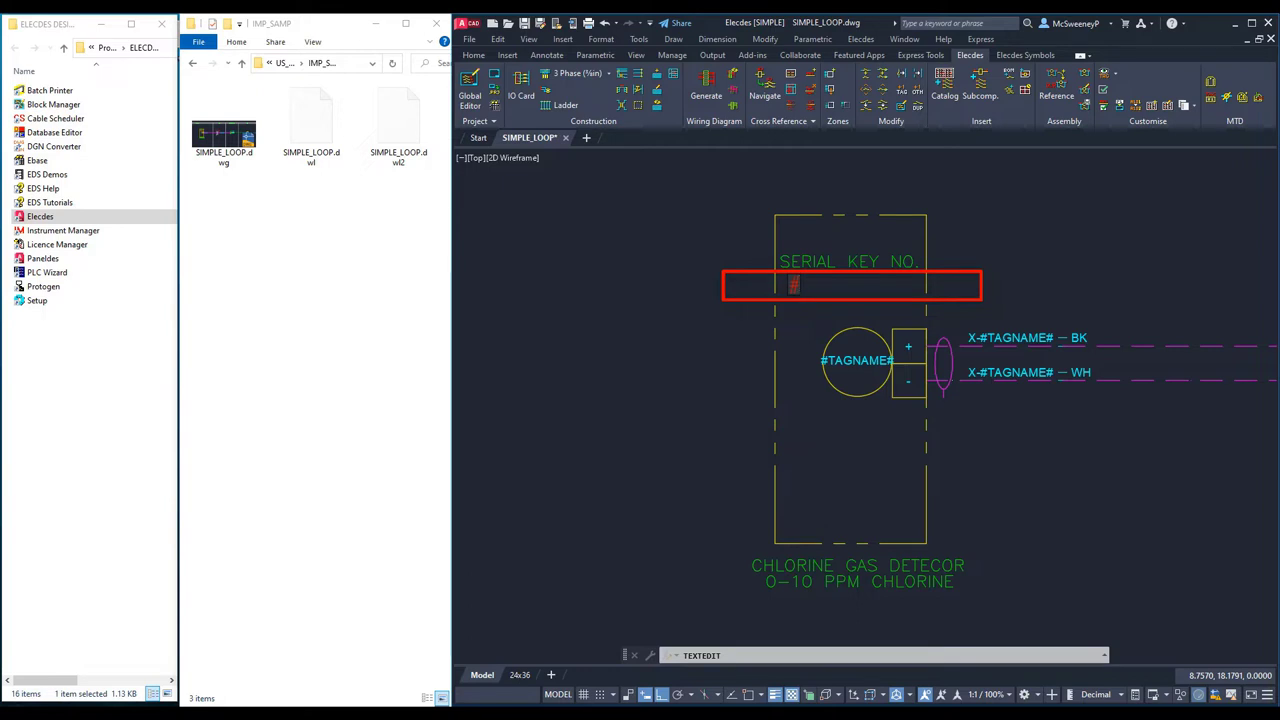
pyautogui.write('serial_no')
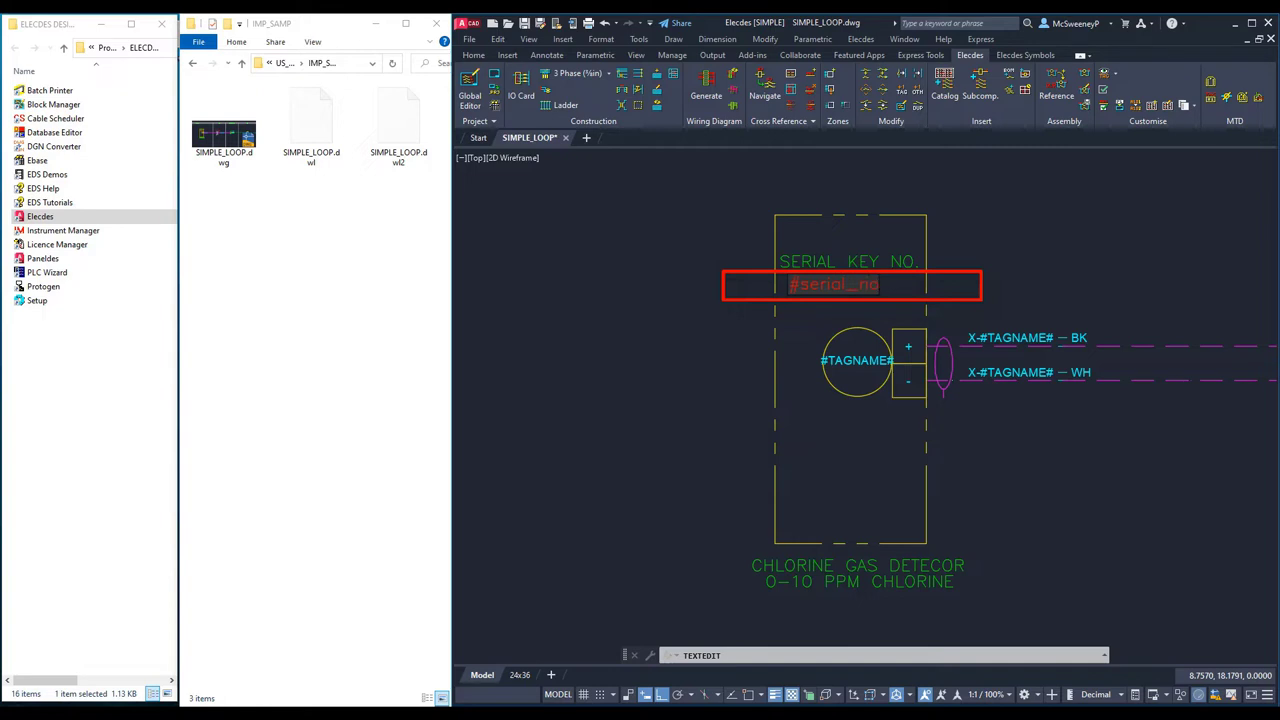
pyautogui.write('#')
pyautogui.press('Return')
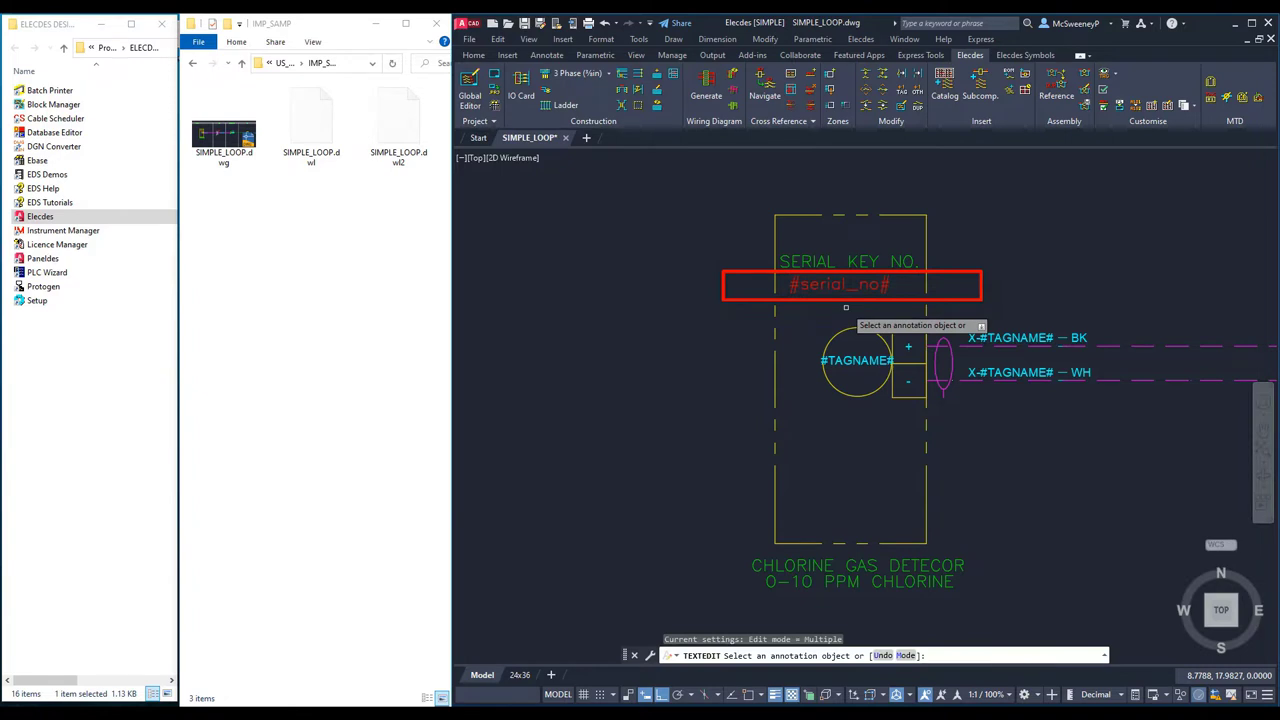
pyautogui.press('Escape')
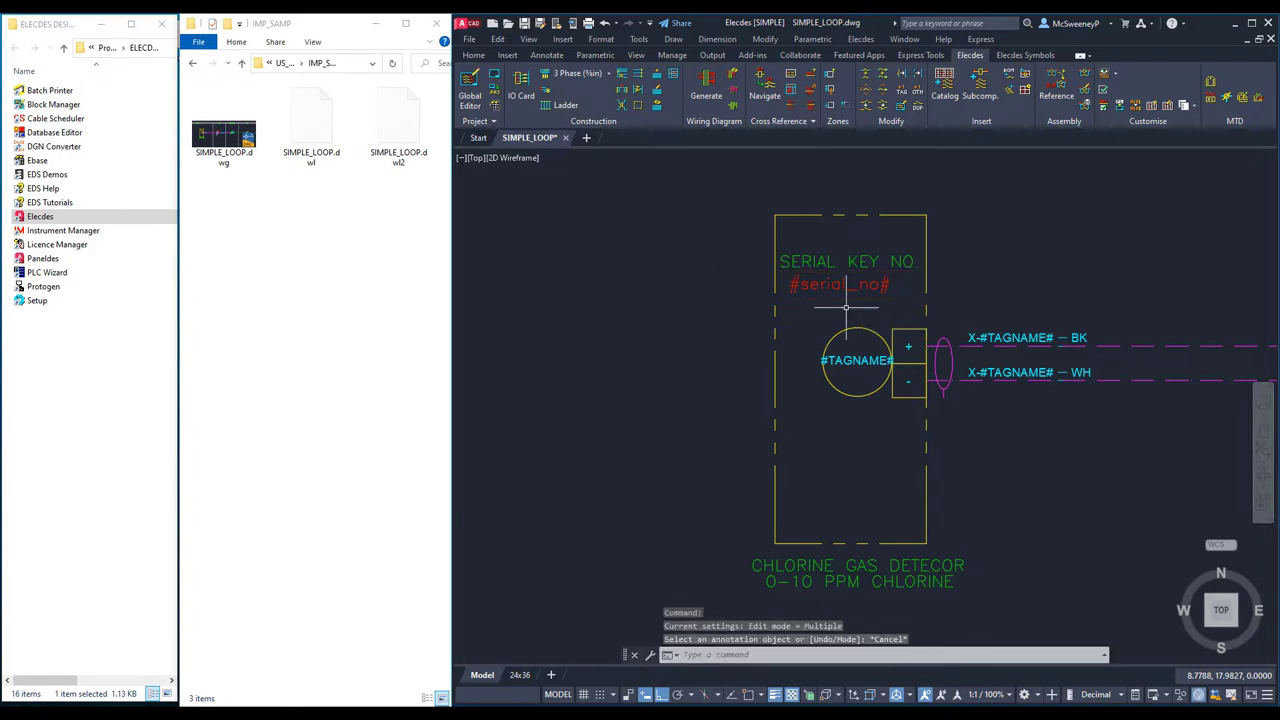
# - Return to the previous view, then window-zoom onto junction box JB234
pyautogui.write('z')
pyautogui.press('Return')
pyautogui.write('p')
pyautogui.press('Return')
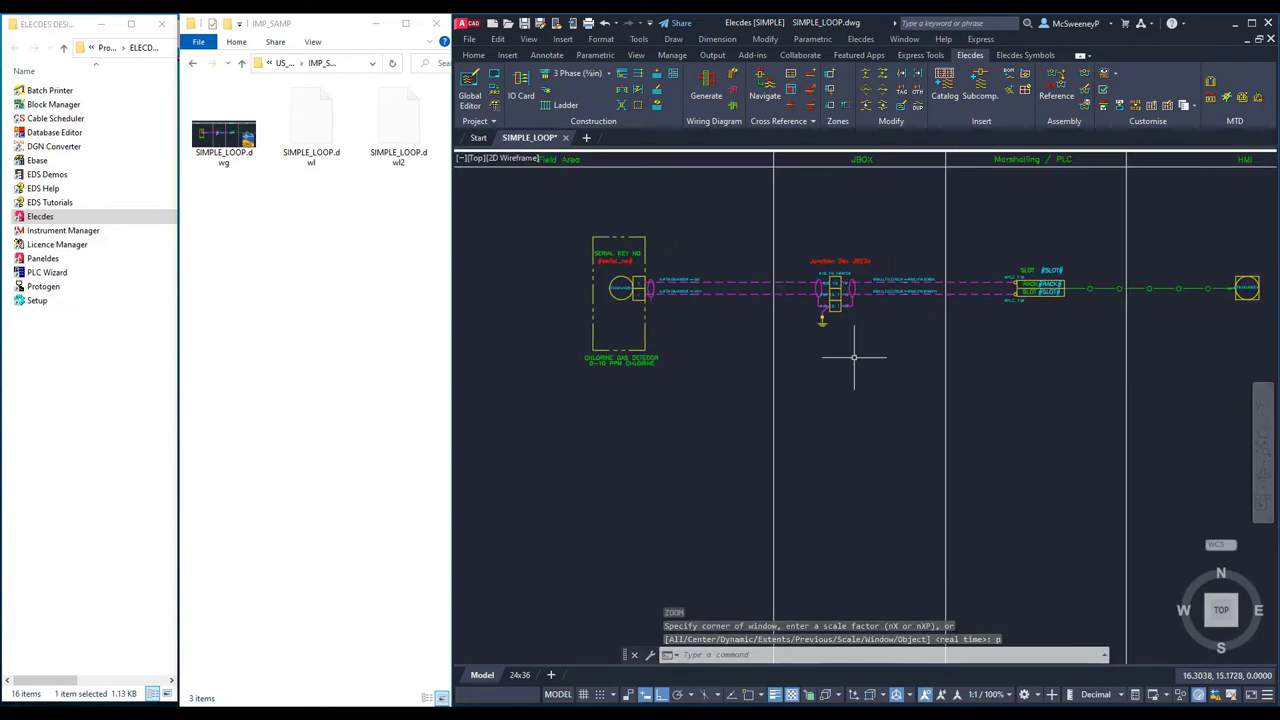
pyautogui.write('z')
pyautogui.press('Return')
pyautogui.write('w')
pyautogui.press('Return')
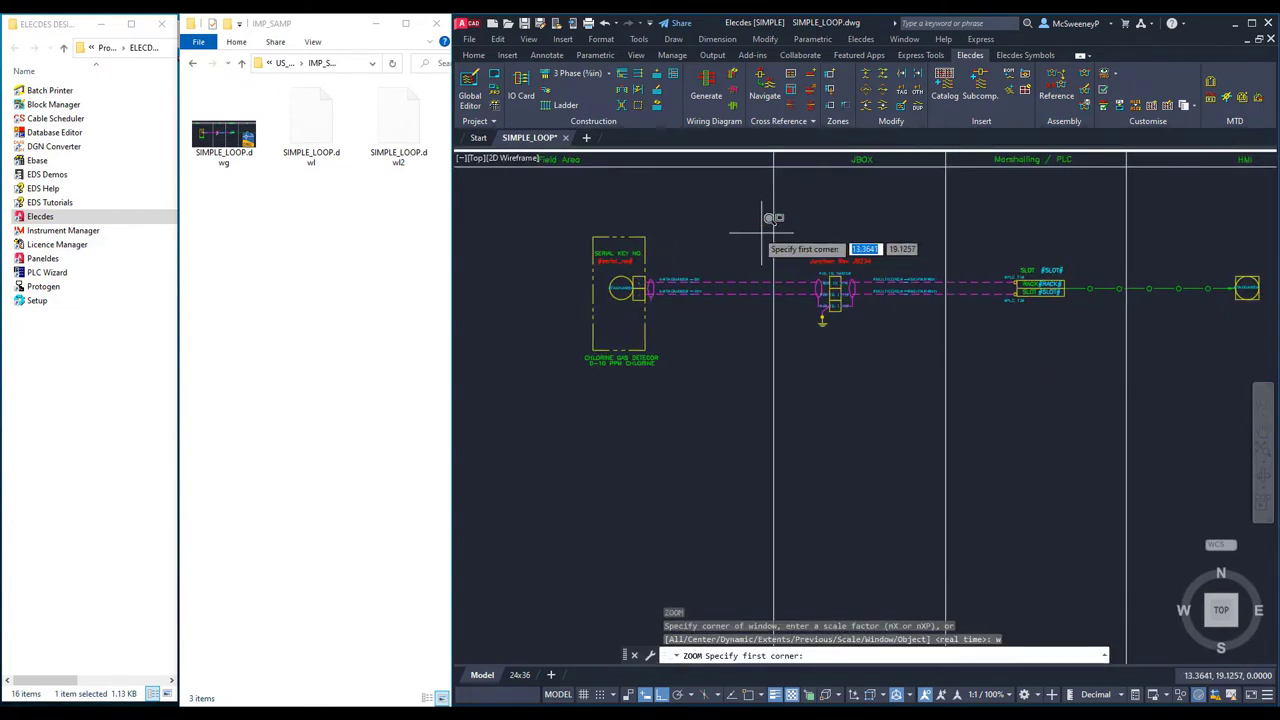
pyautogui.click(754, 229)
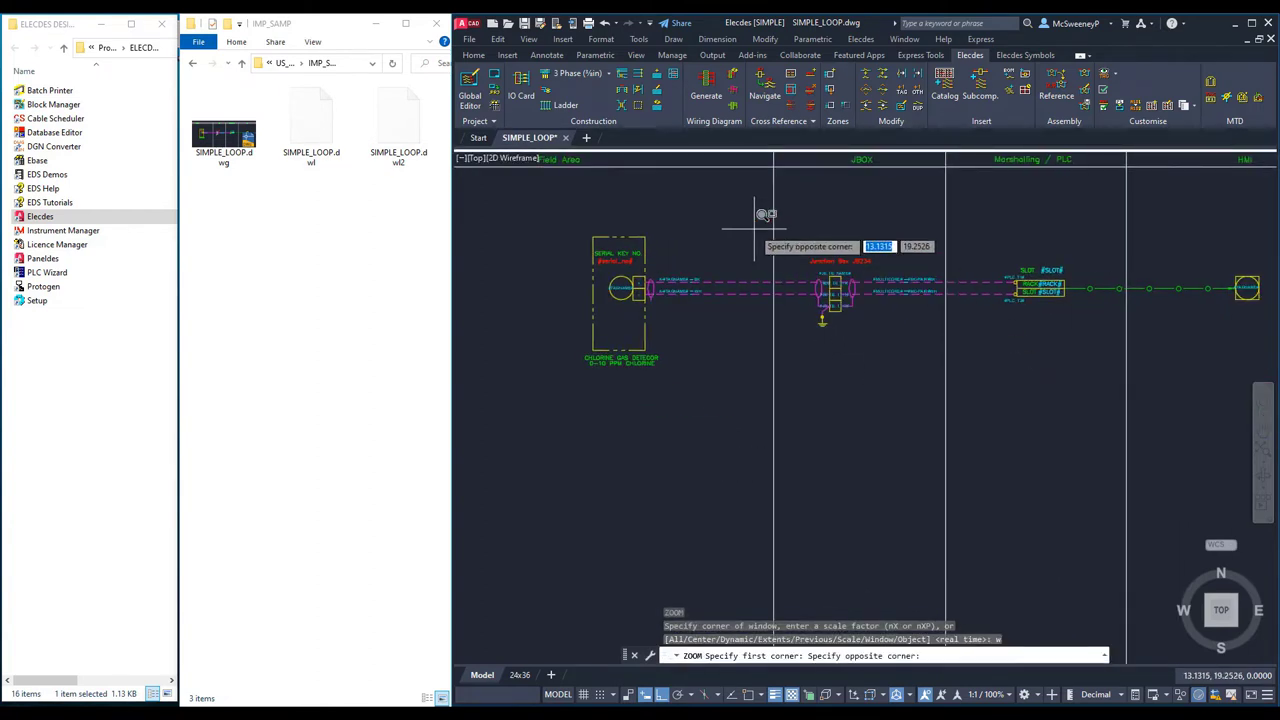
pyautogui.click(919, 362)
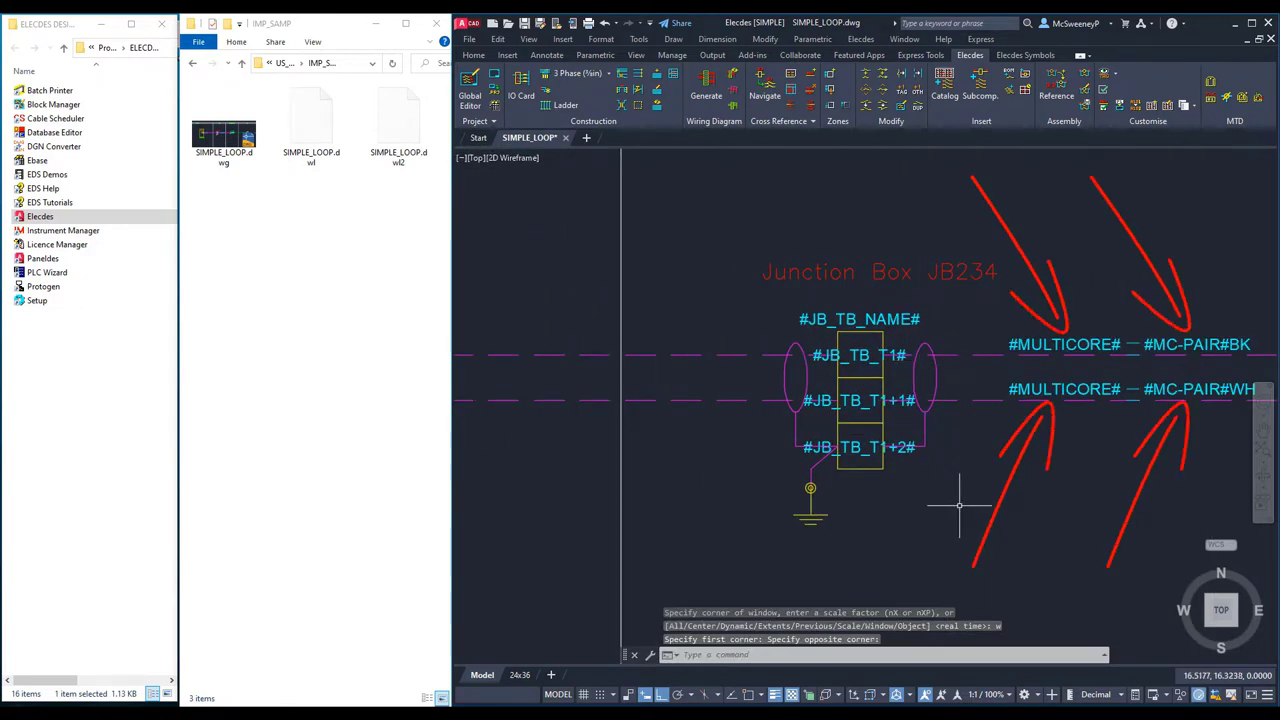
# - Edit the label so 'Junction Box JB234' becomes 'Junction Box: #JB#'
pyautogui.doubleClick(950, 275)
pyautogui.click(927, 273)
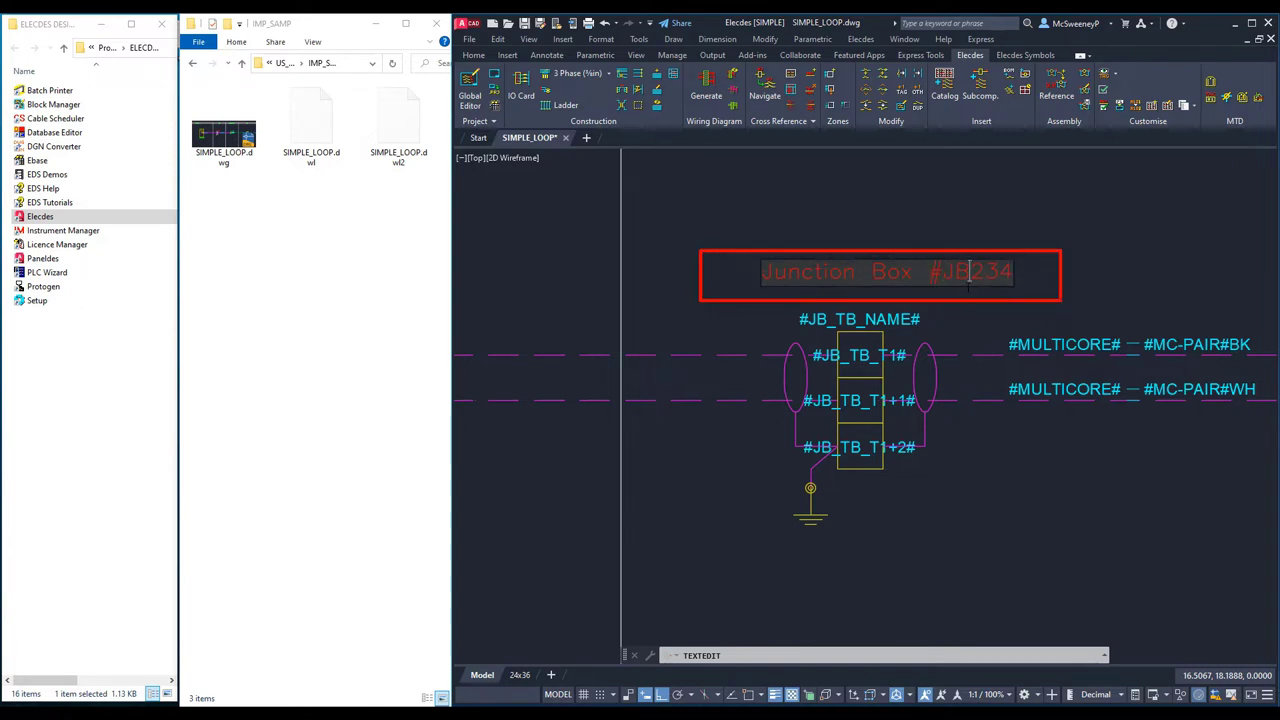
pyautogui.press('Delete')
pyautogui.press('Delete')
pyautogui.press('Delete')
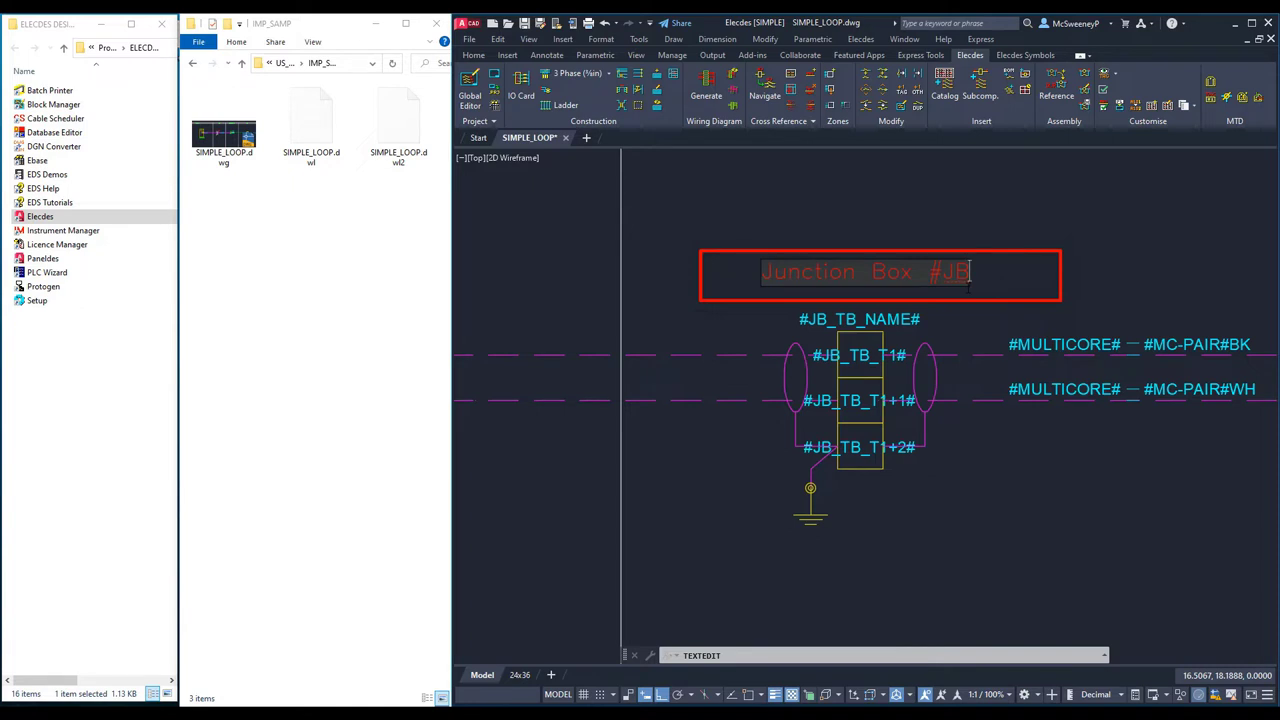
pyautogui.write('#')
pyautogui.click(919, 272)
pyautogui.write(':')
pyautogui.click(1030, 295)
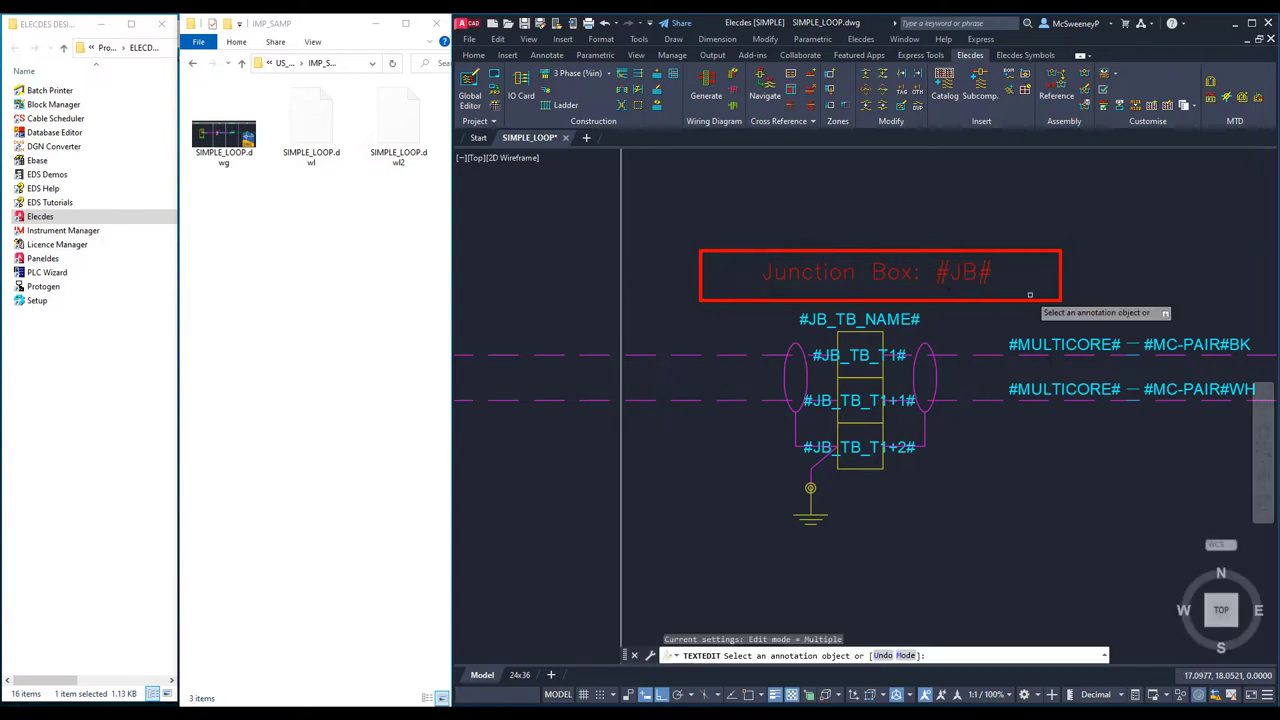
pyautogui.press('Escape')
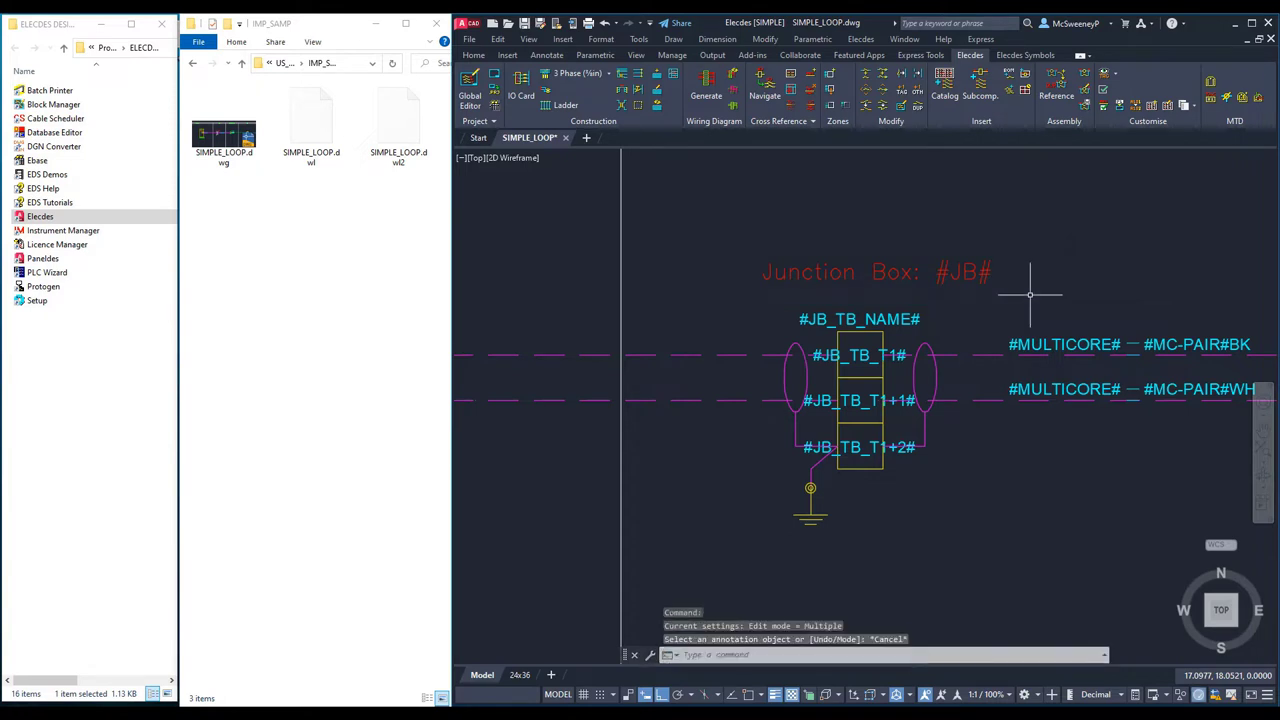
pyautogui.write('z')
pyautogui.press('Return')
pyautogui.write('p')
pyautogui.press('Return')
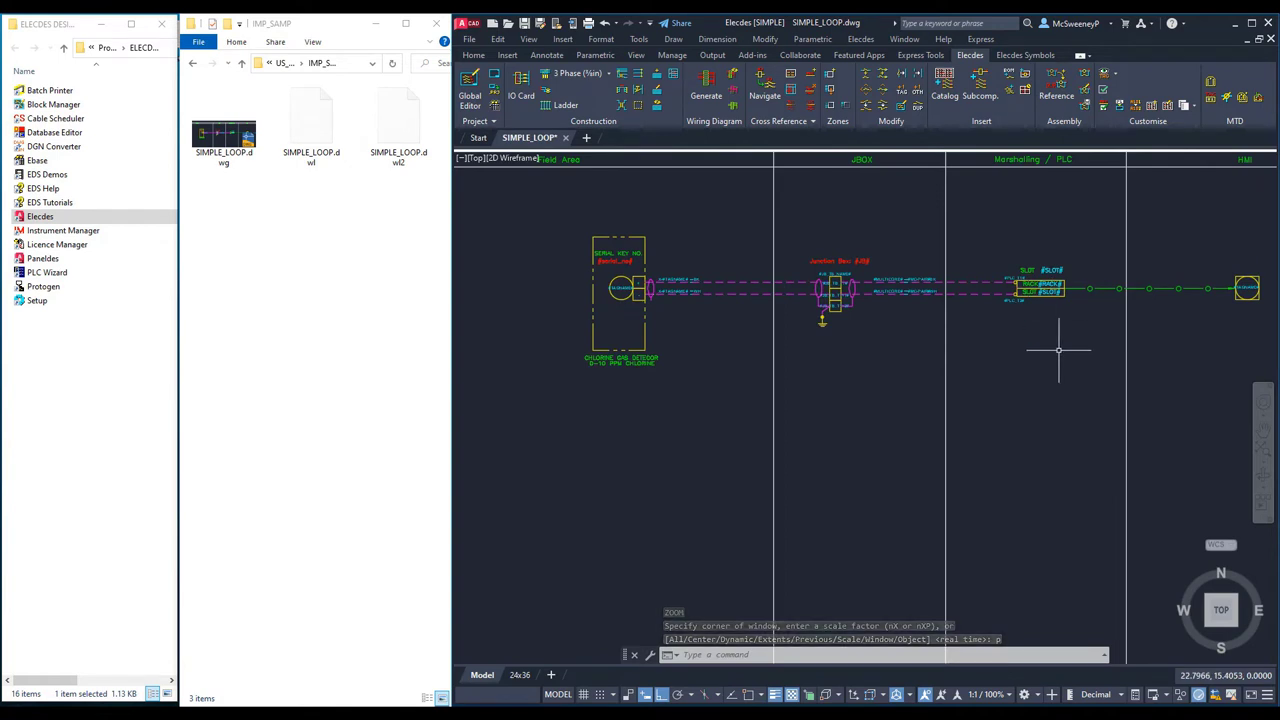
pyautogui.write('z')
pyautogui.press('Return')
pyautogui.write('w')
pyautogui.press('Return')
pyautogui.click(965, 219)
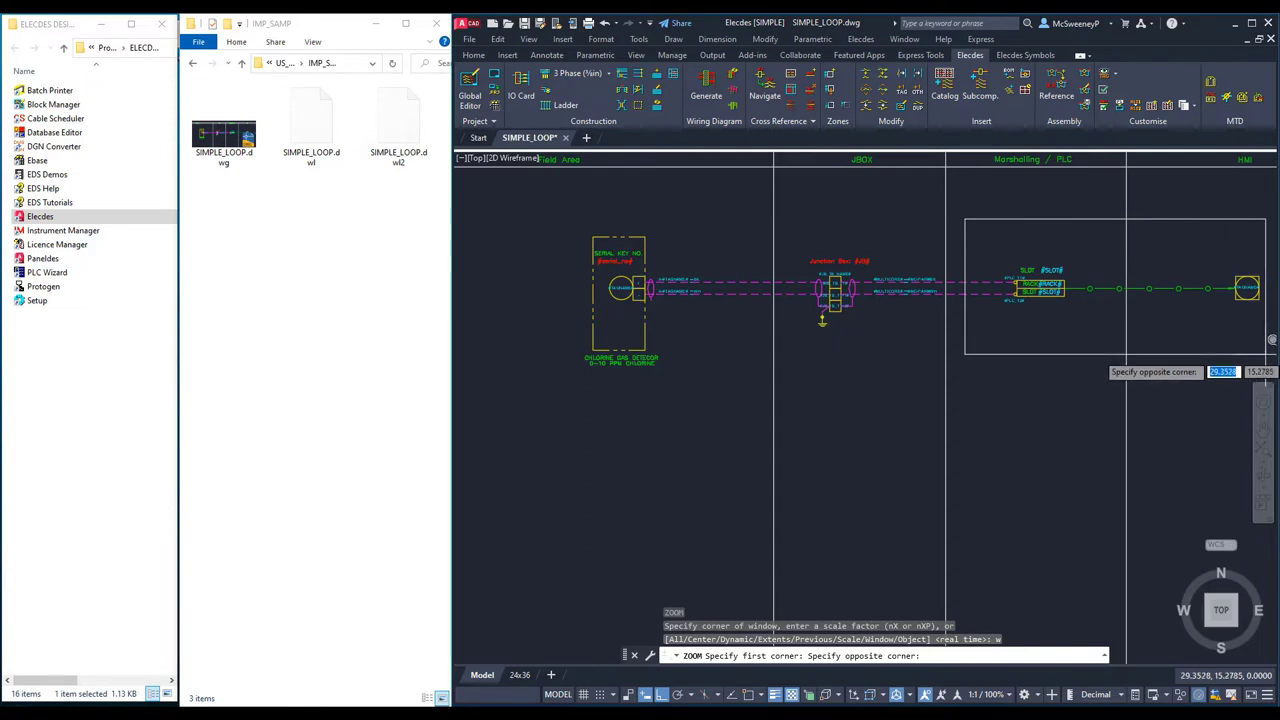
pyautogui.click(1265, 354)
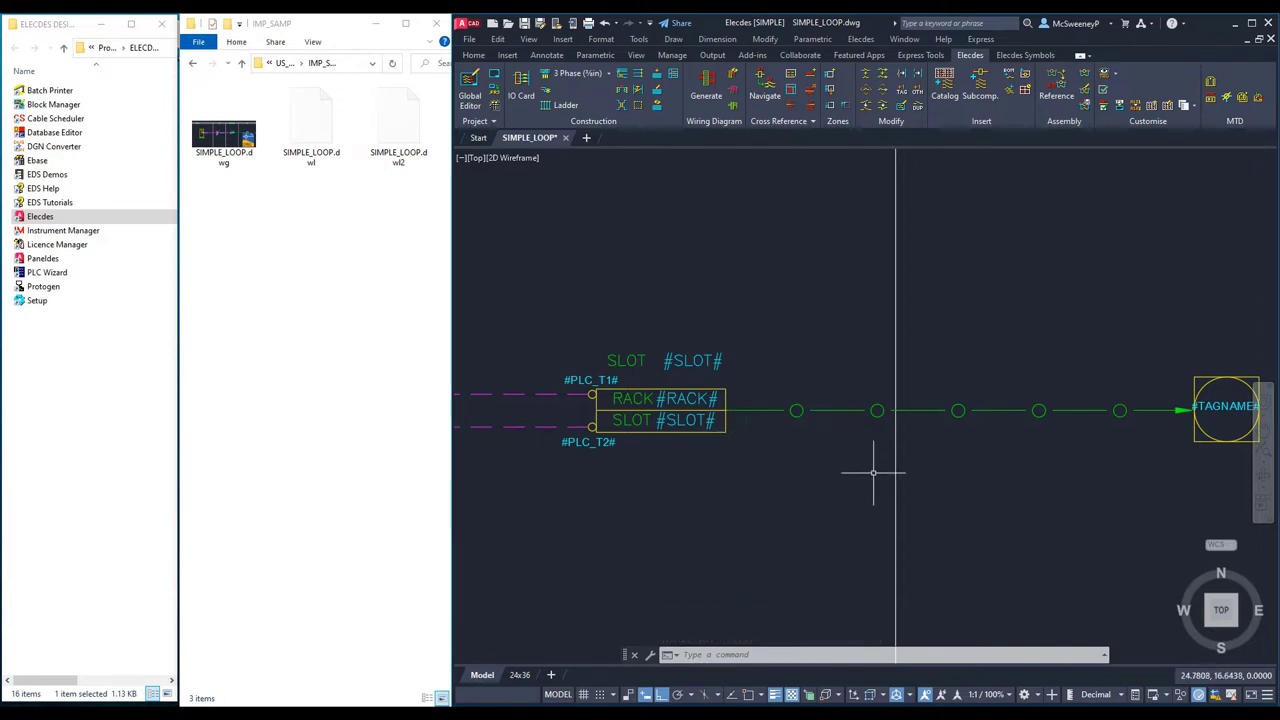
pyautogui.write('z')
pyautogui.press('Return')
pyautogui.write('e')
pyautogui.press('Return')
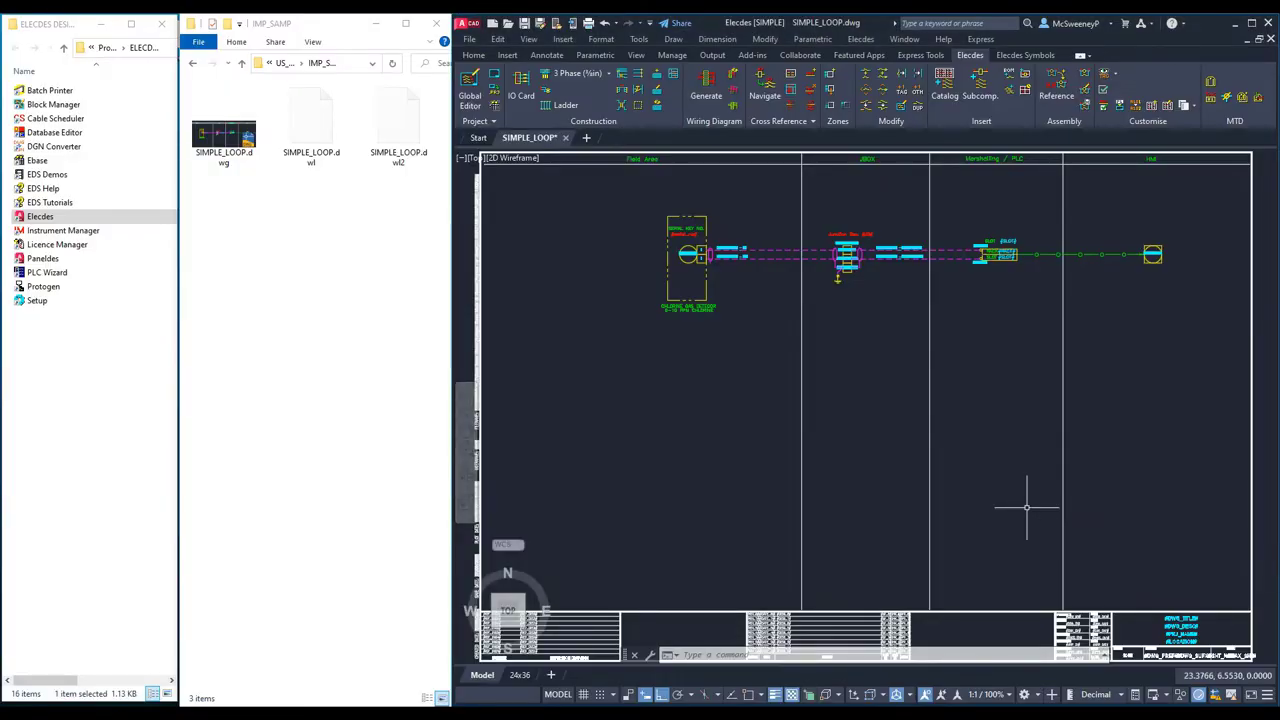
pyautogui.write('z')
pyautogui.press('Return')
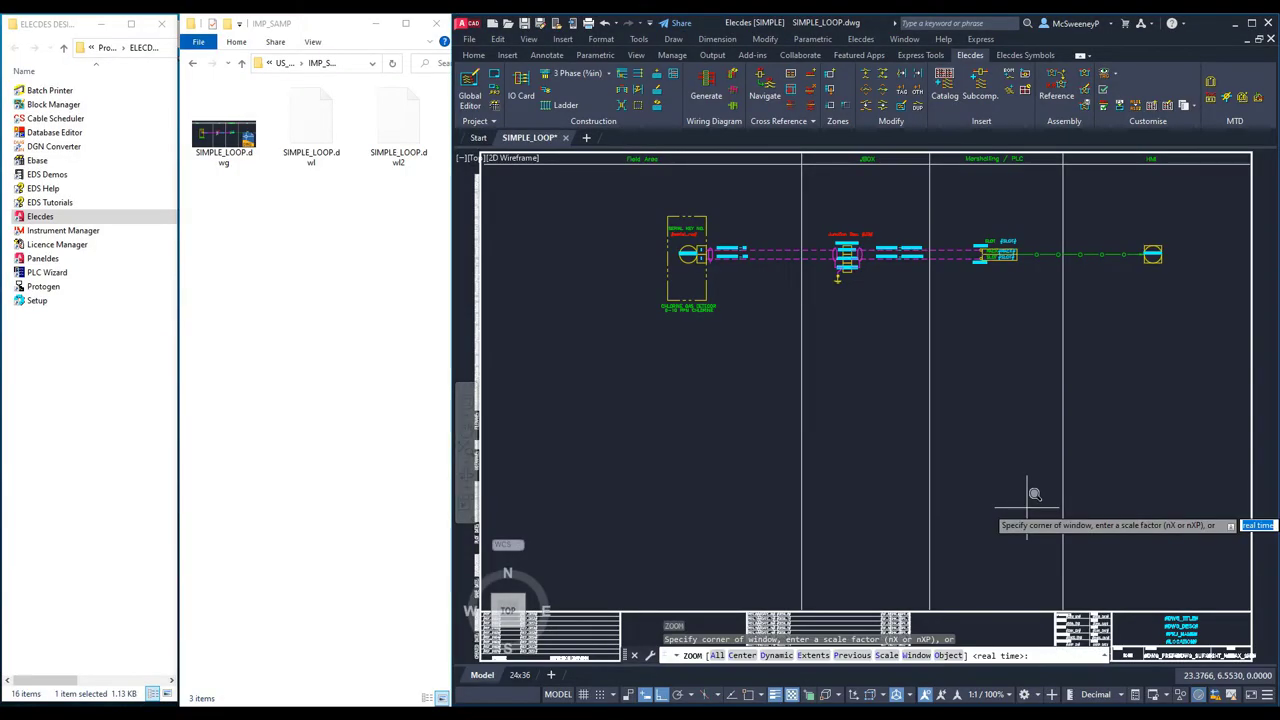
pyautogui.write('w')
pyautogui.press('Return')
pyautogui.click(1027, 508)
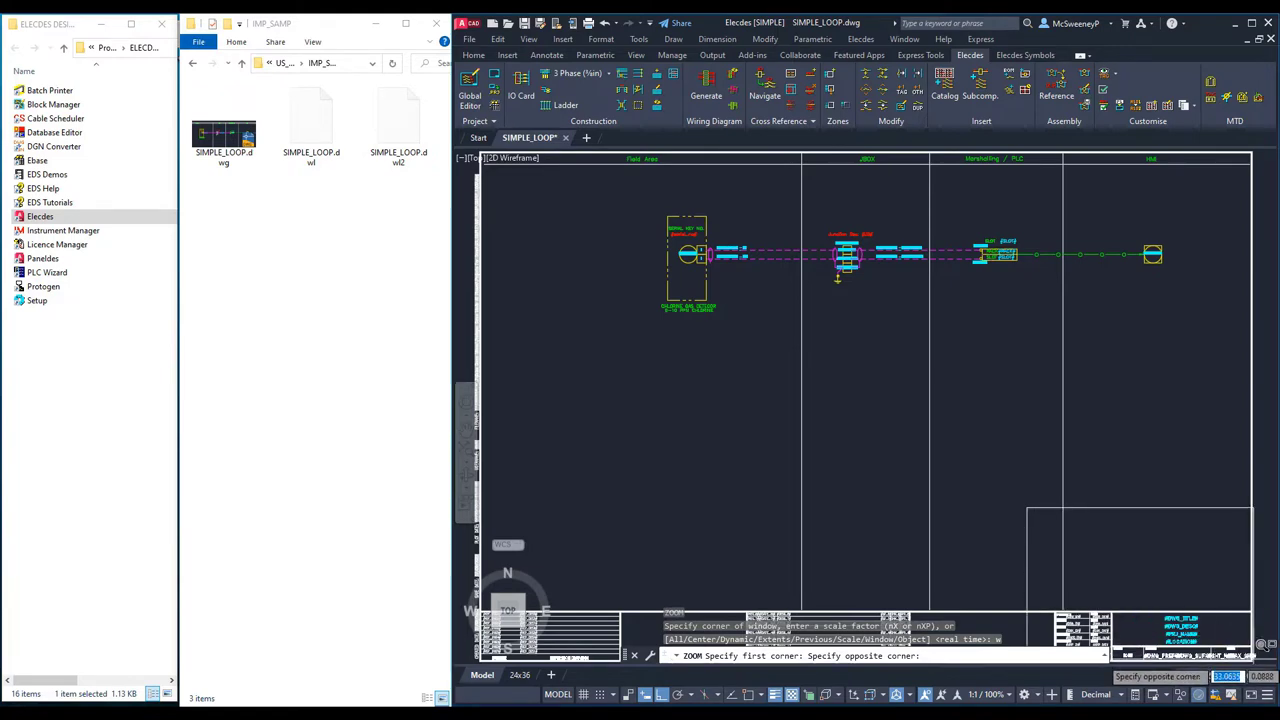
pyautogui.click(1253, 658)
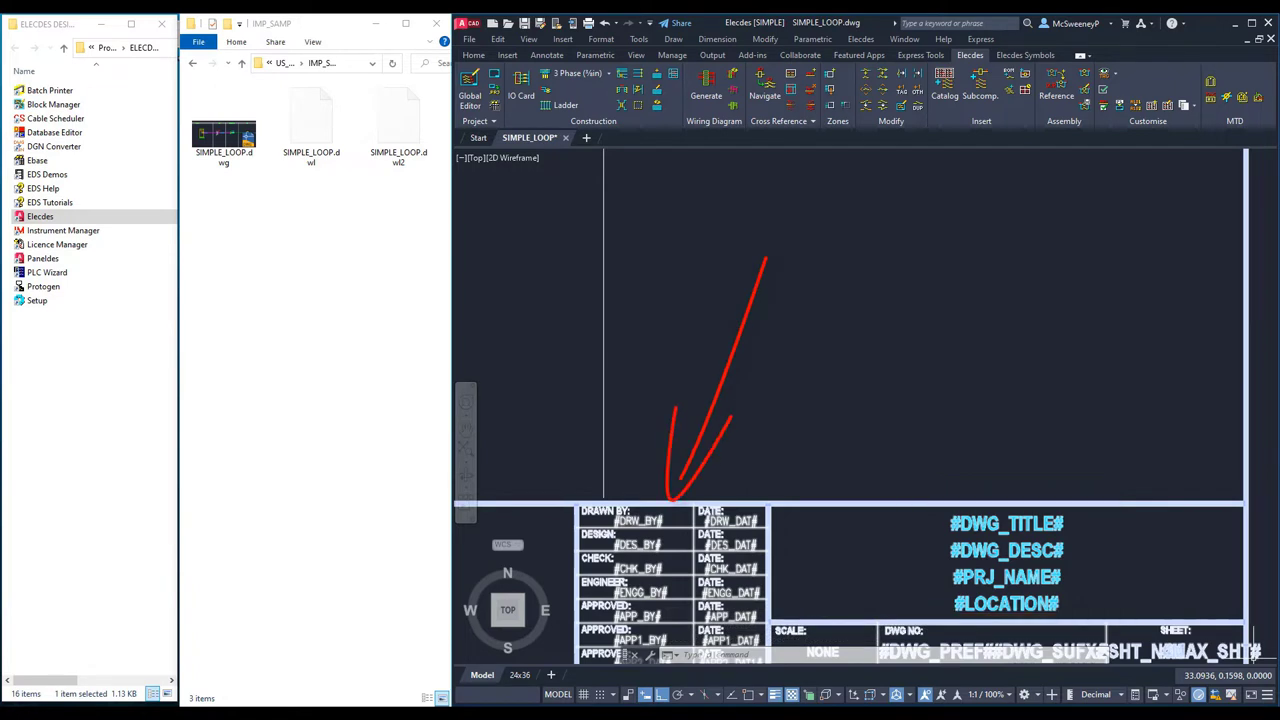
pyautogui.write('z')
pyautogui.press('Return')
pyautogui.scroll(-5, 1262, 645)
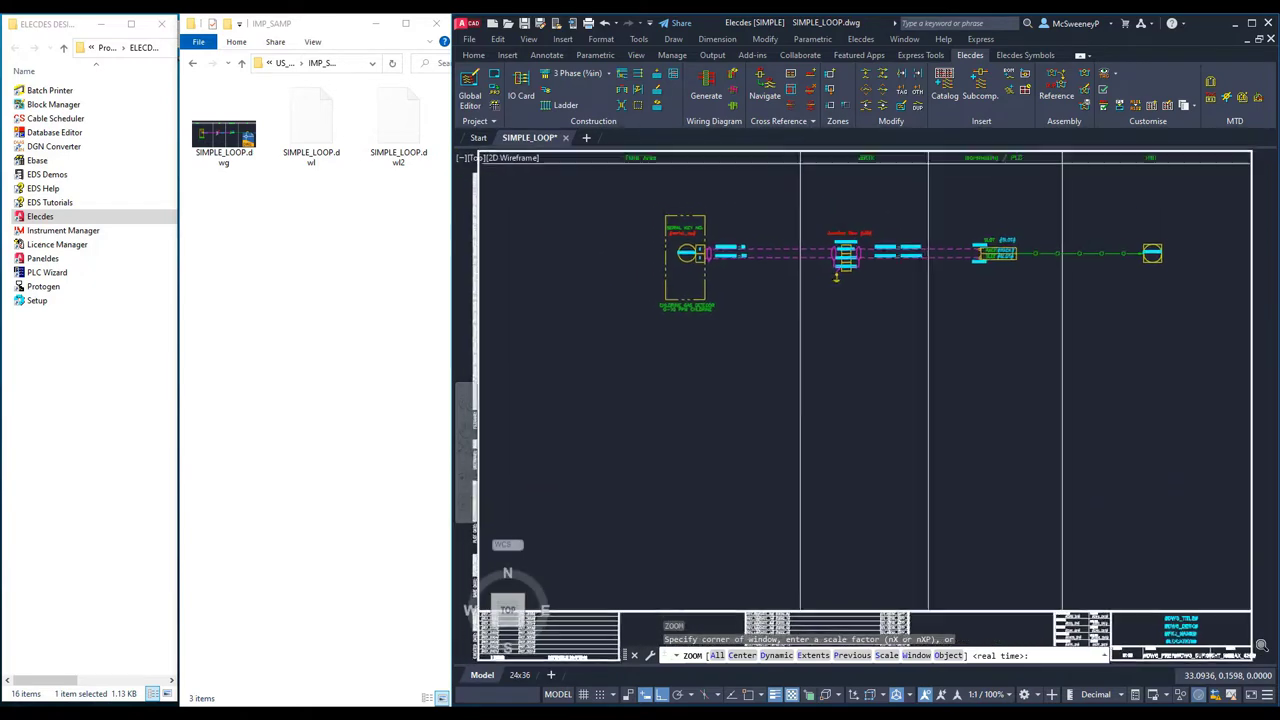
pyautogui.write('e')
pyautogui.press('Return')
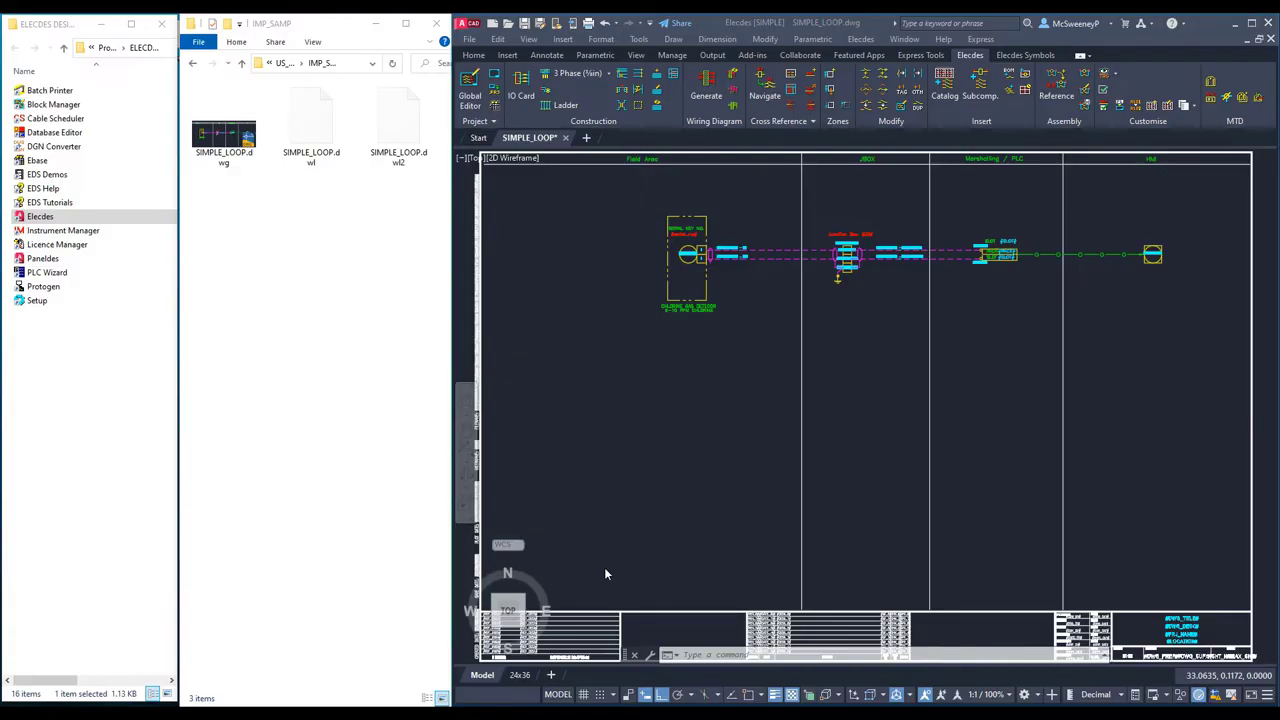
# - Window-zoom onto the junction box to inspect its #JB_TB_T1# and #MULTICORE# placeholders
pyautogui.click(646, 537)
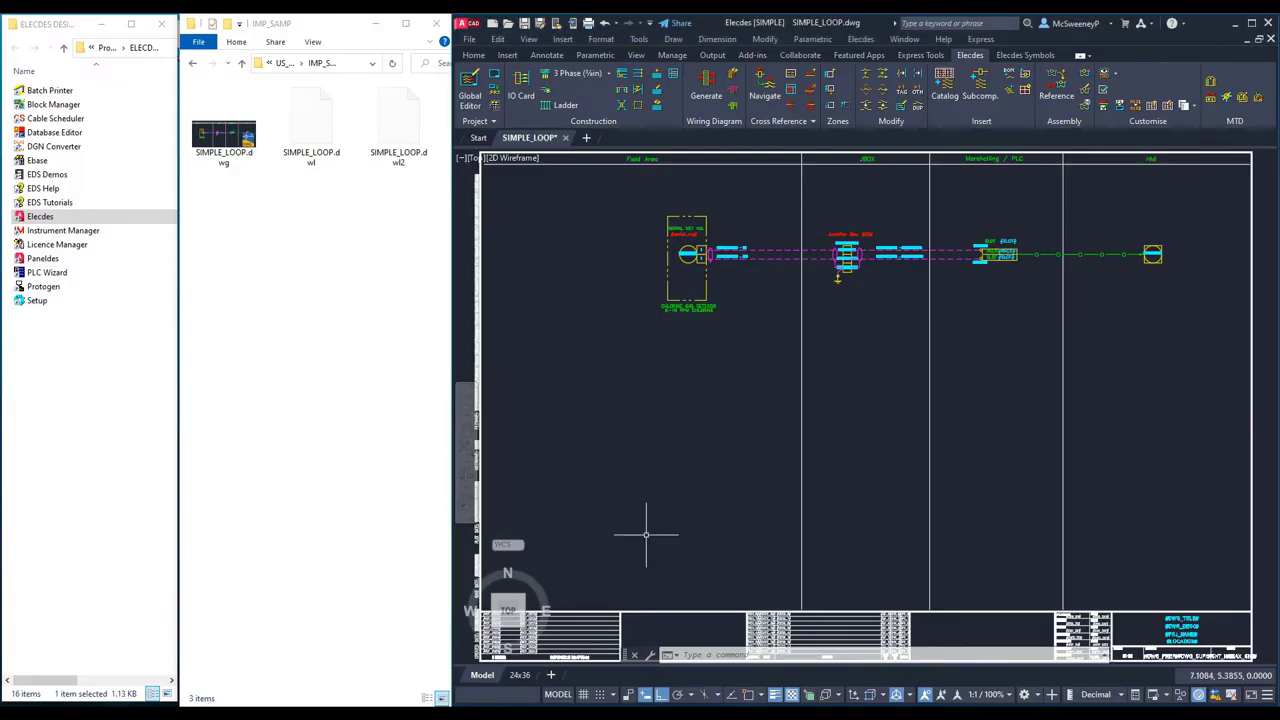
pyautogui.write('z')
pyautogui.press('Return')
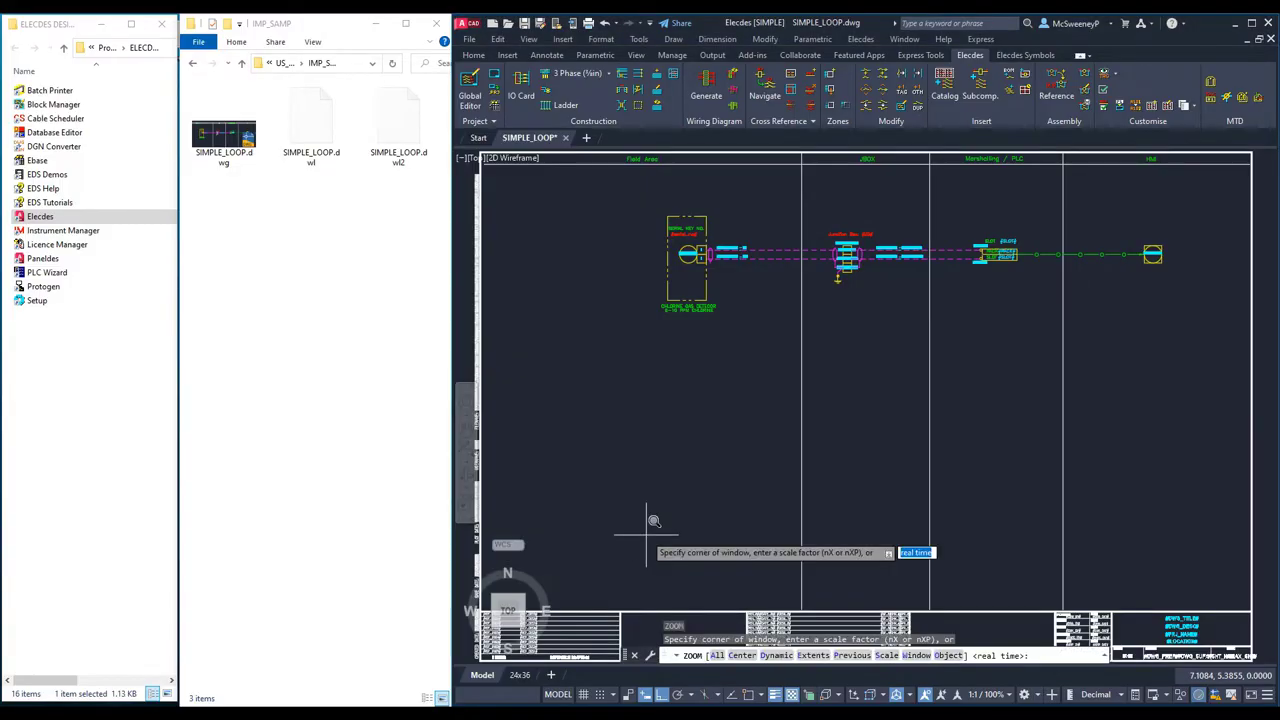
pyautogui.write('w')
pyautogui.press('Return')
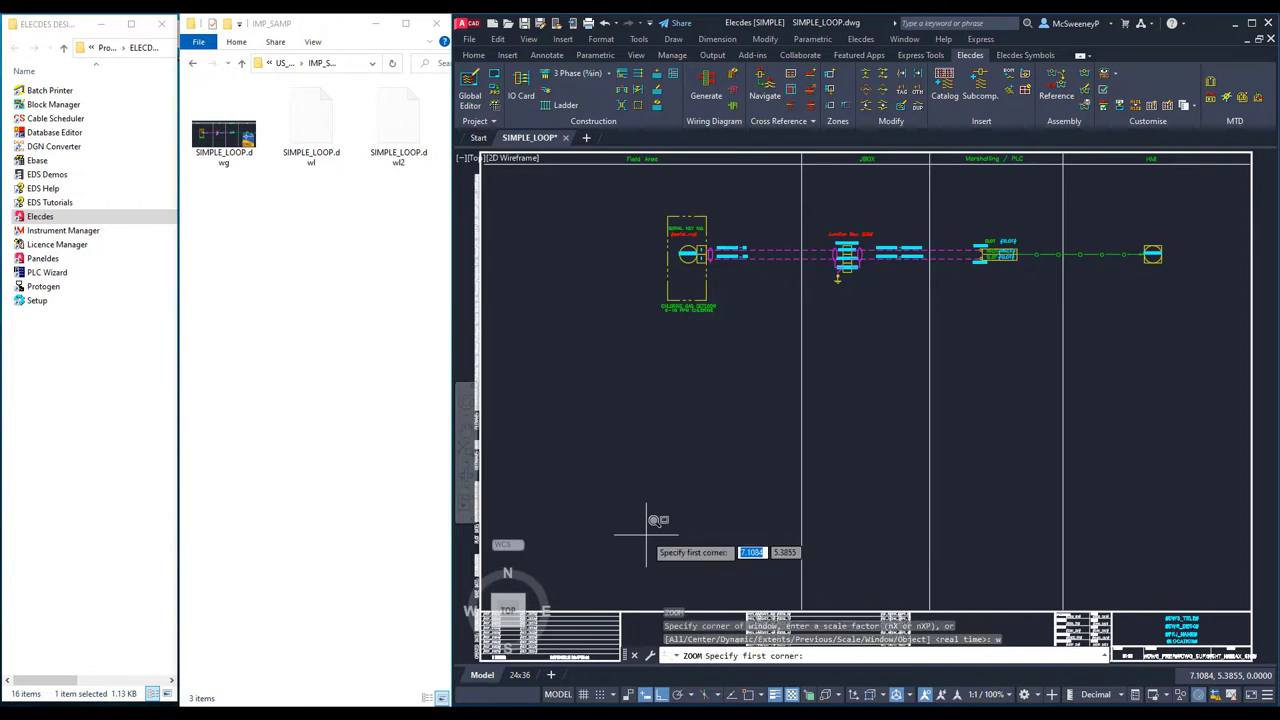
pyautogui.click(783, 184)
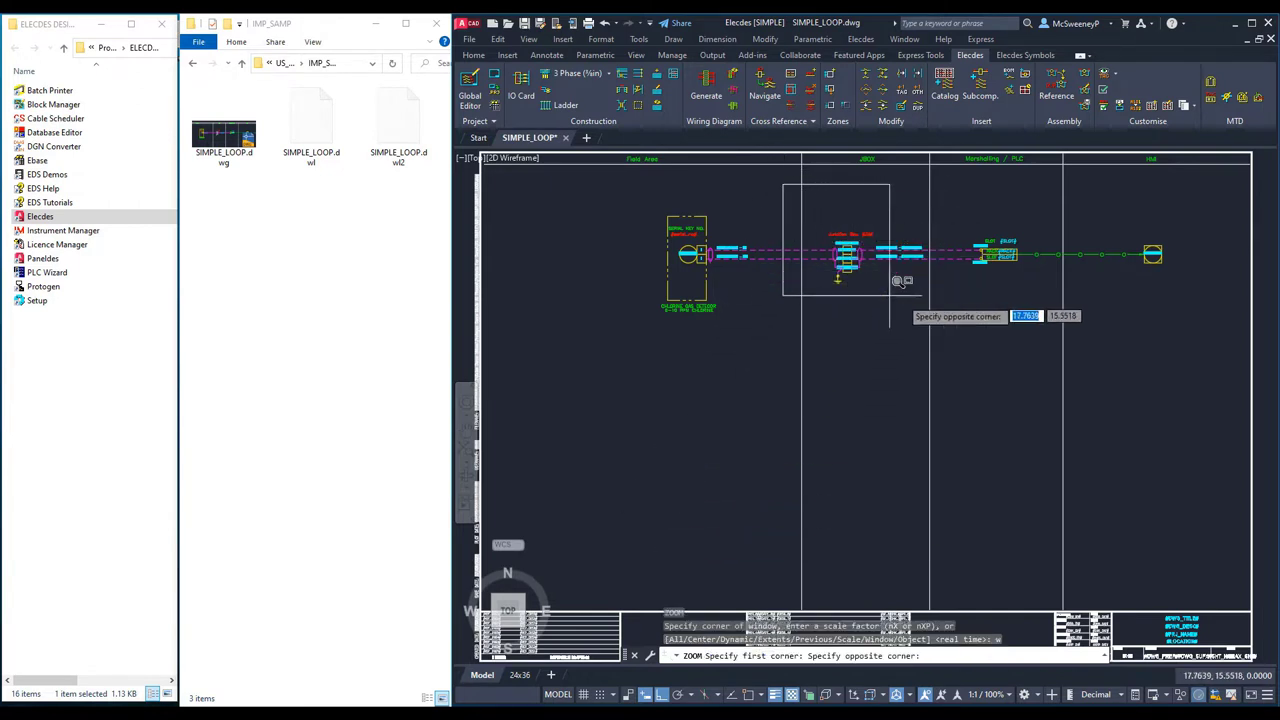
pyautogui.click(947, 321)
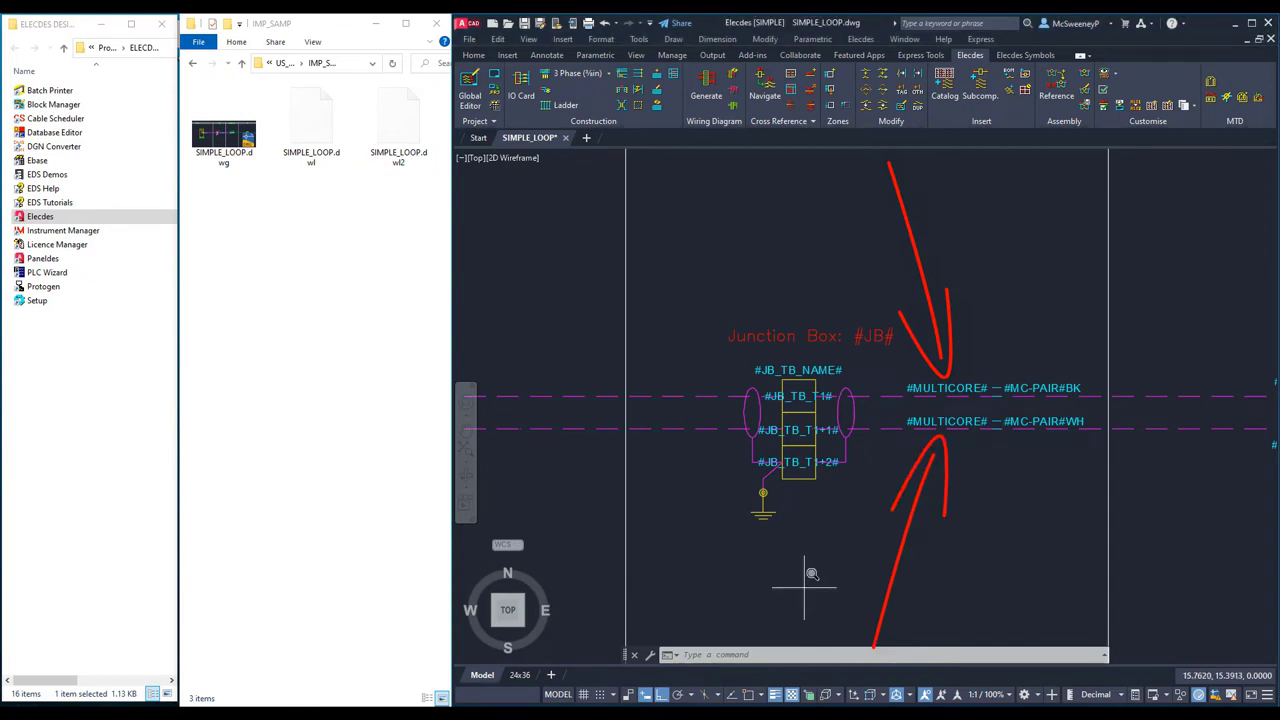
# - Zoom to extents to show the whole loop drawing with its title block
pyautogui.write('z')
pyautogui.press('Return')
pyautogui.write('e')
pyautogui.press('Return')
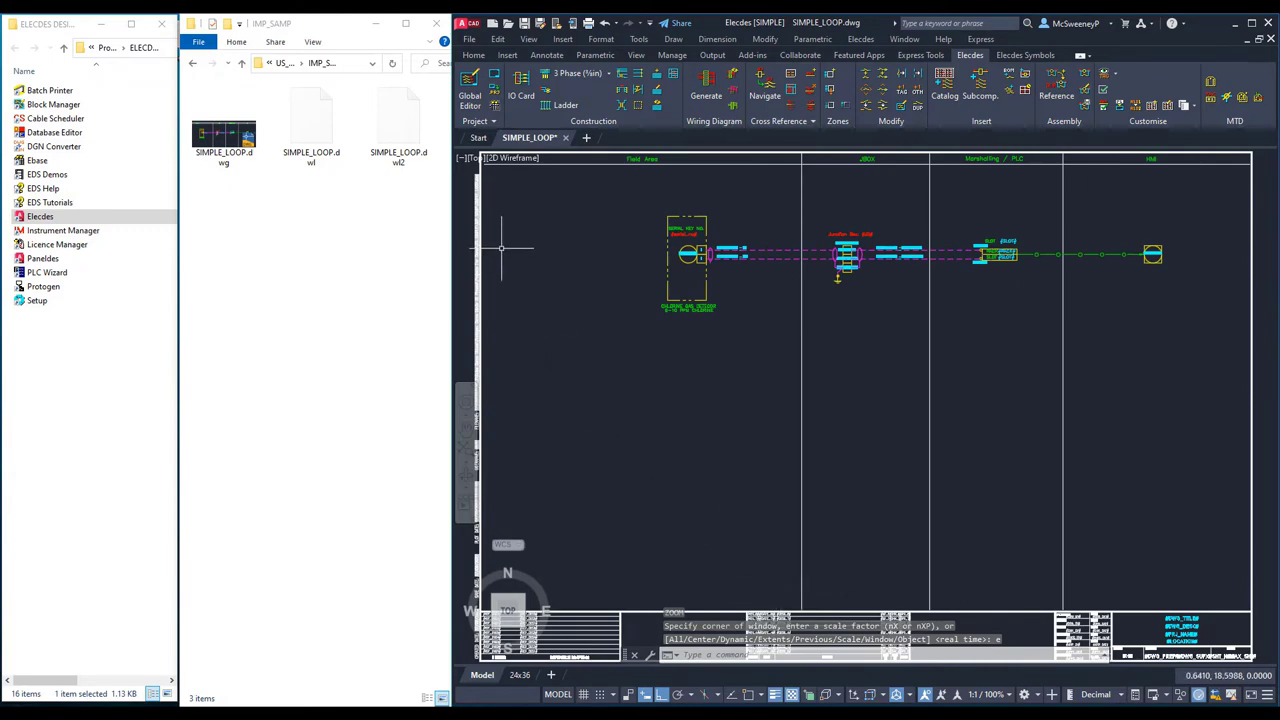
# - Save the SIMPLE_LOOP drawing and go up to the US_SIMPLE project folder
pyautogui.click(469, 39)
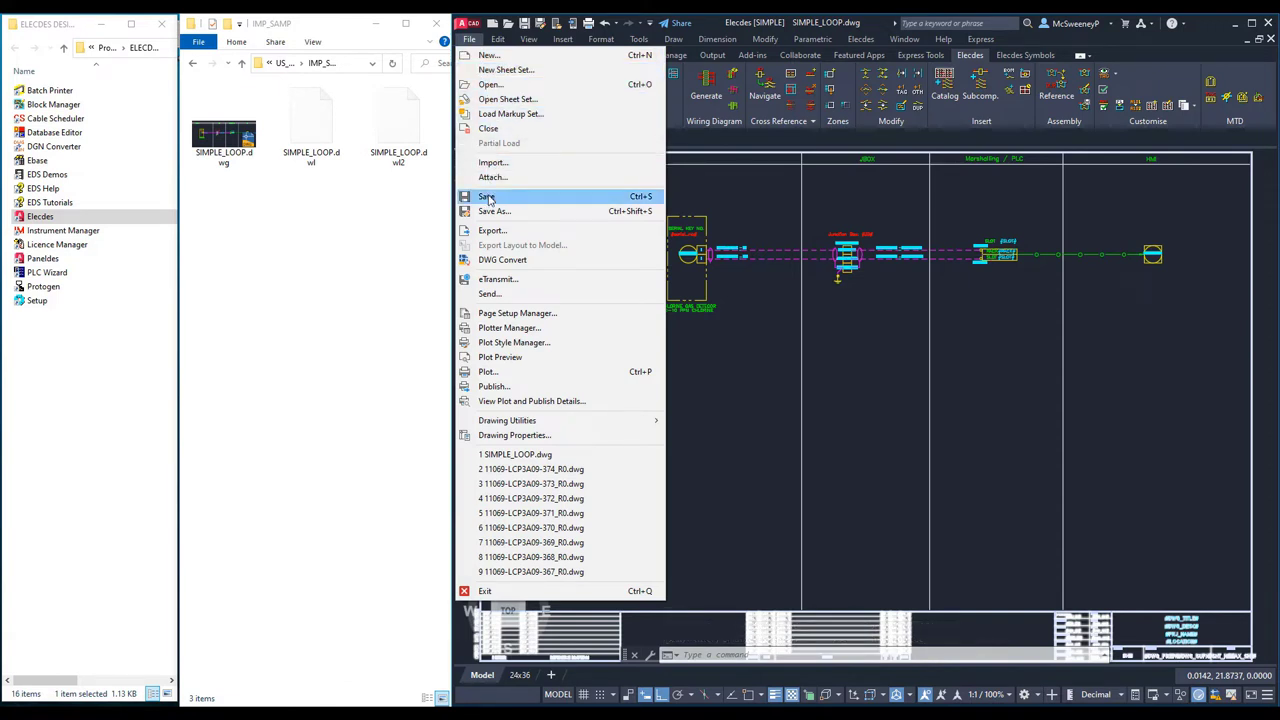
pyautogui.click(486, 197)
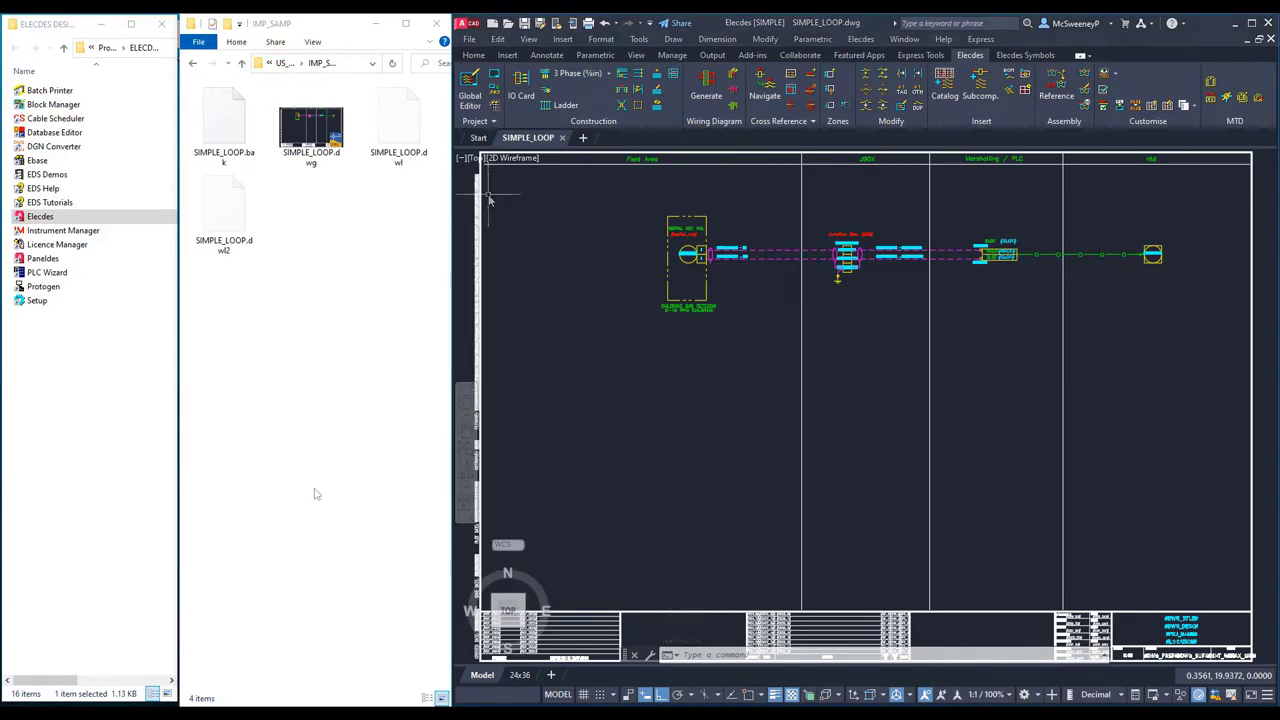
pyautogui.hotkey('alt', 'Up')
pyautogui.click(392, 230)
# - Open US_SIMPLE.xlsx from the project folder in Excel
pyautogui.doubleClick(392, 230)
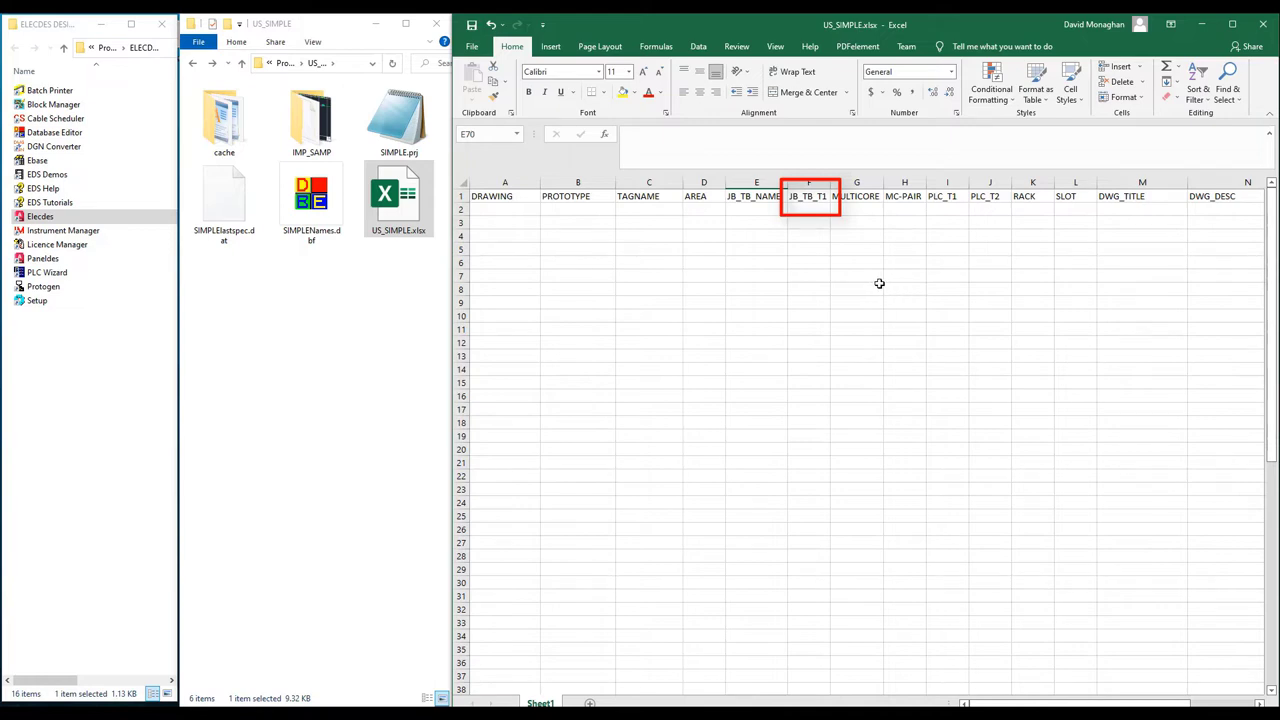
# - Insert two empty columns at E and F, ahead of JB_TB_NAME
pyautogui.click(737, 182)
pyautogui.moveTo(737, 182); pyautogui.dragTo(800, 183)
pyautogui.rightClick(800, 184)
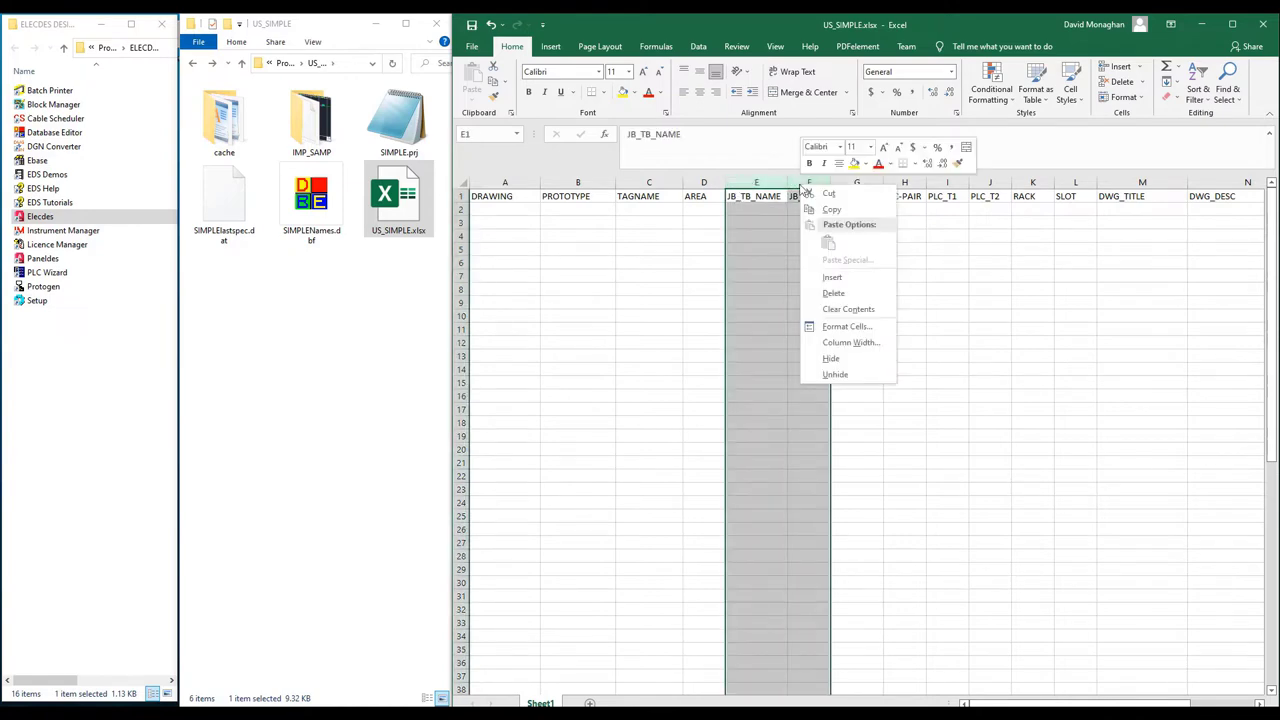
pyautogui.click(830, 277)
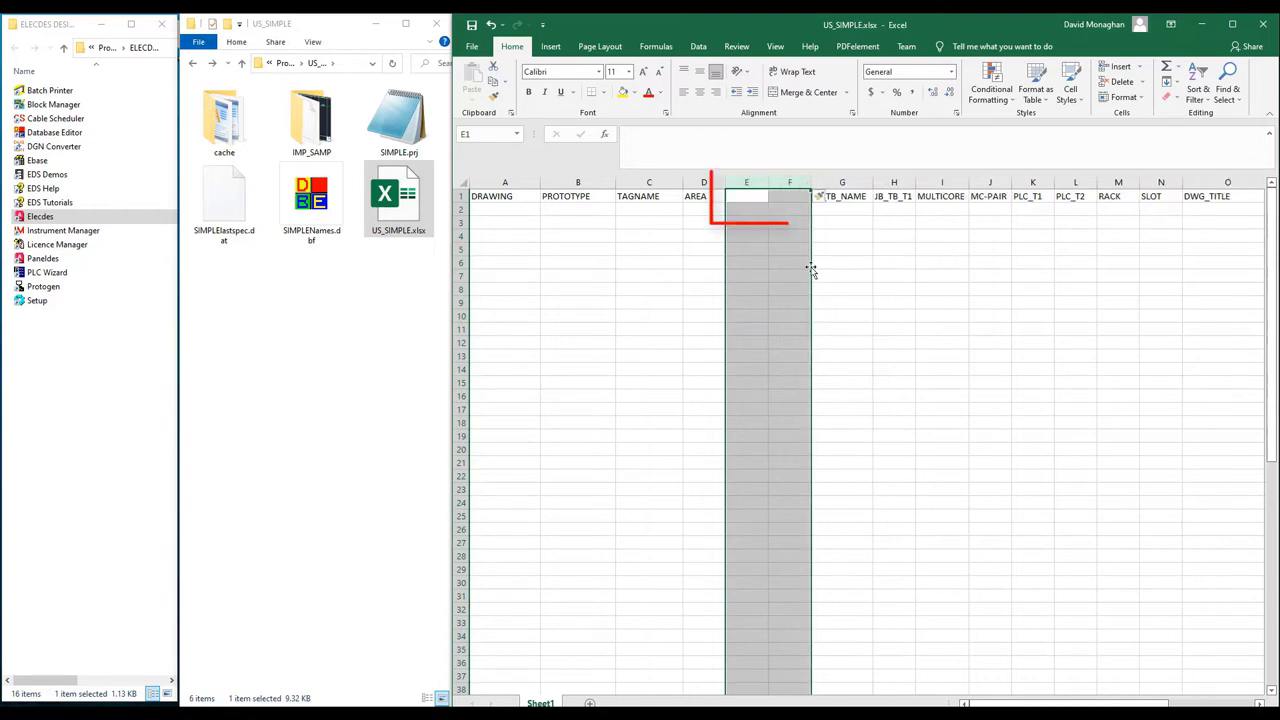
# - Head the new columns SERIAL_NO and JB, widening column E to fit
pyautogui.click(747, 197)
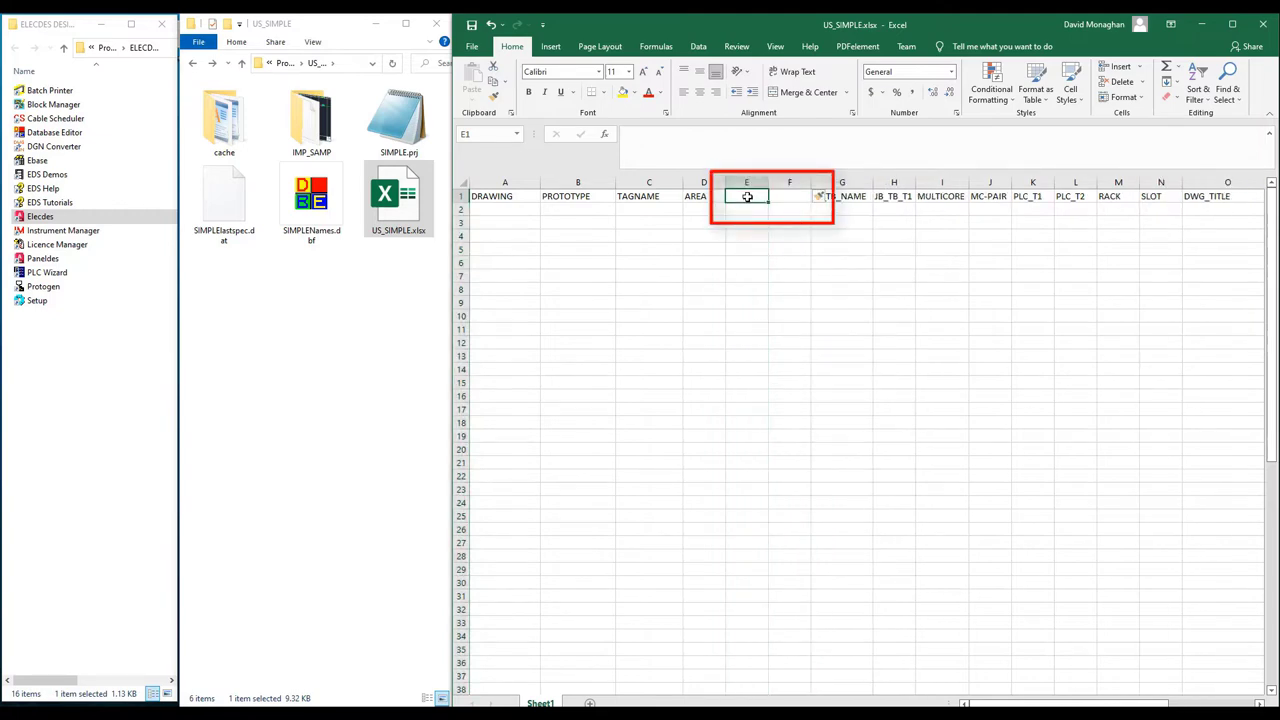
pyautogui.write('SERIAL')
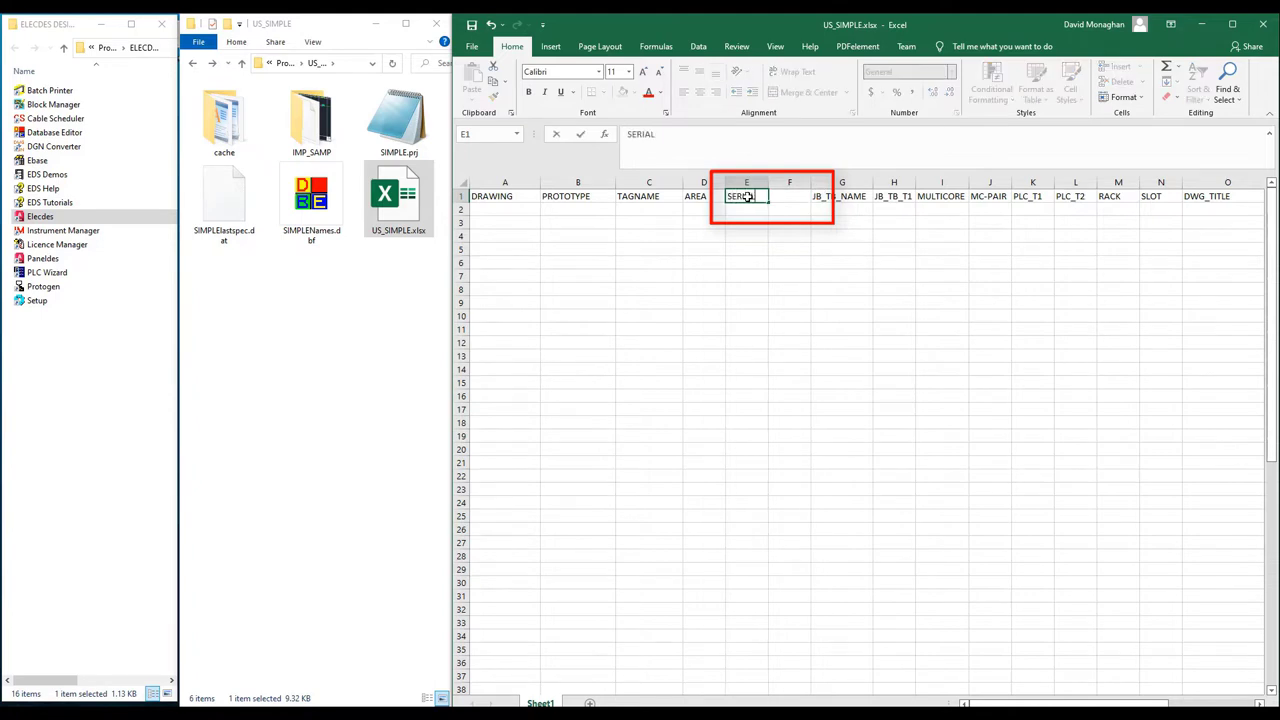
pyautogui.write('_no')
pyautogui.press('BackSpace')
pyautogui.write('NO')
pyautogui.press('Return')
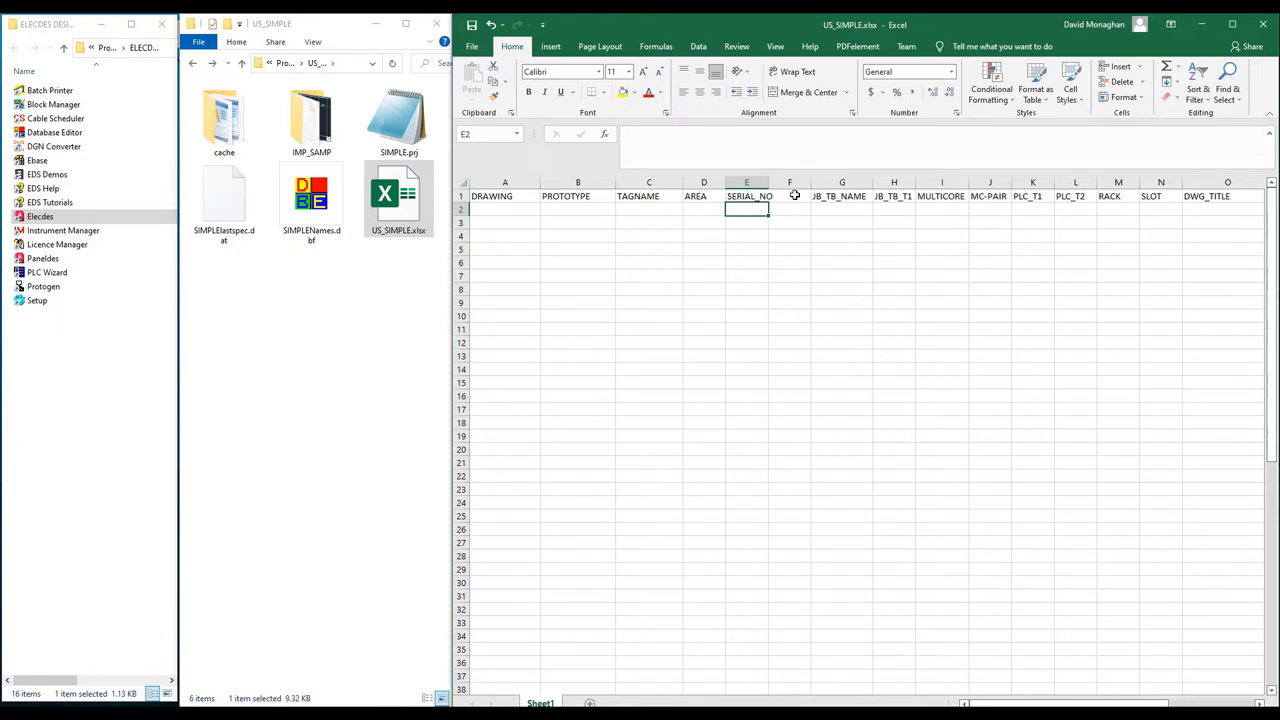
pyautogui.click(793, 195)
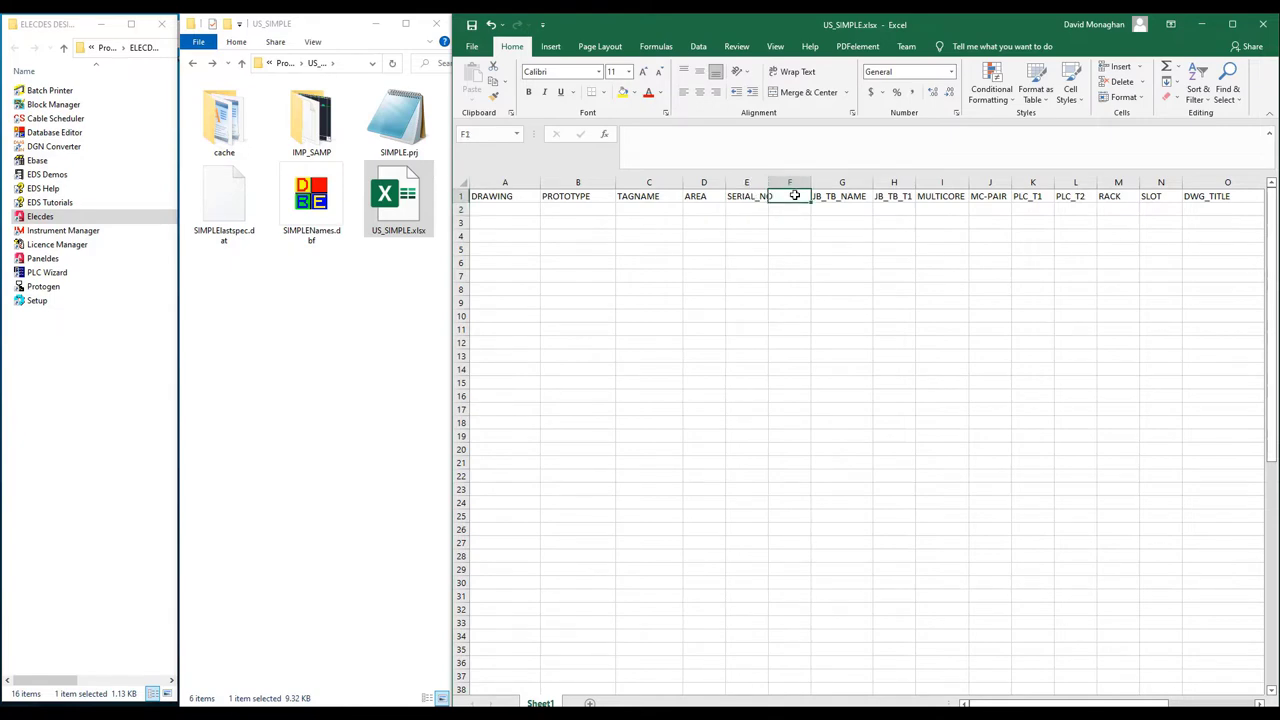
pyautogui.write('JB')
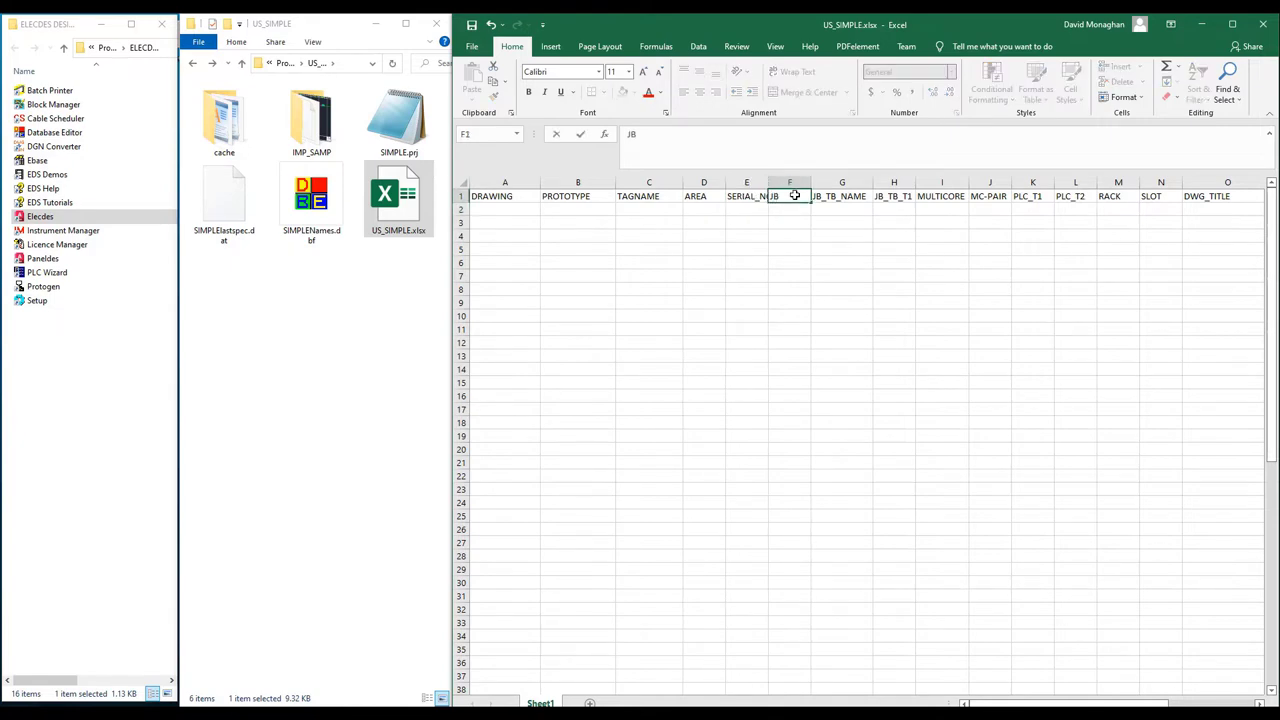
pyautogui.press('Return')
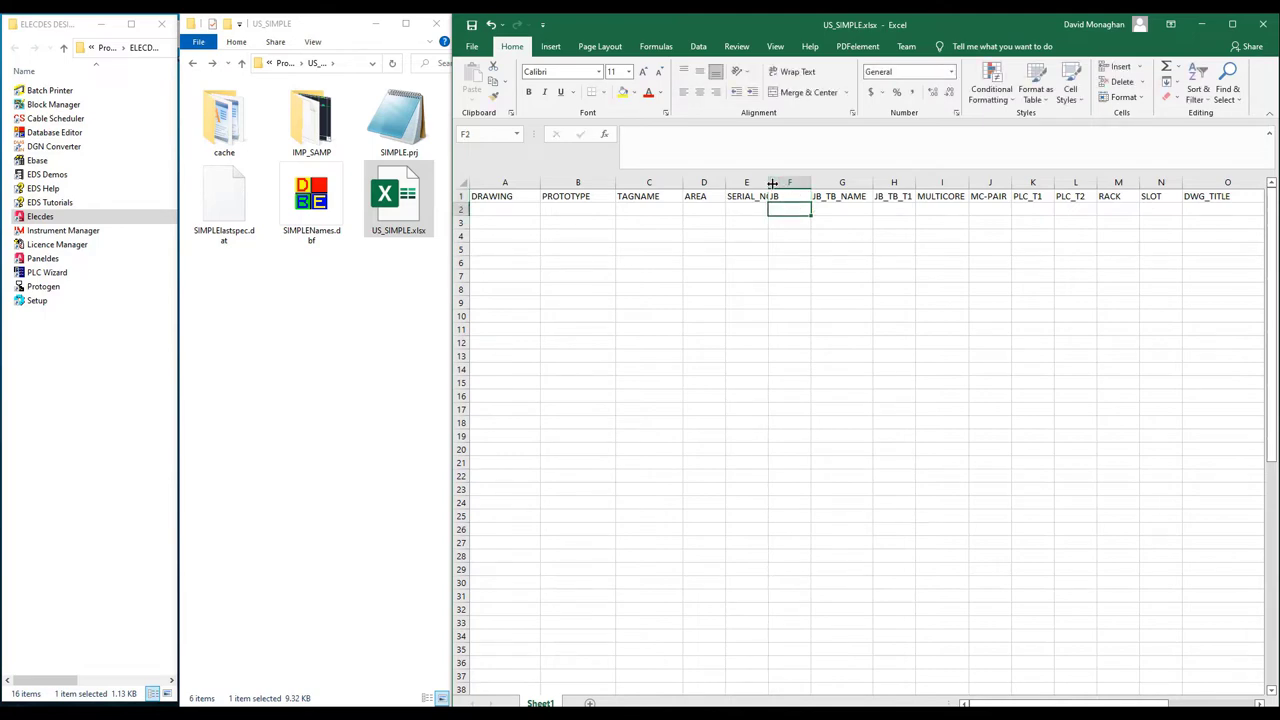
pyautogui.moveTo(768, 185); pyautogui.dragTo(783, 185)
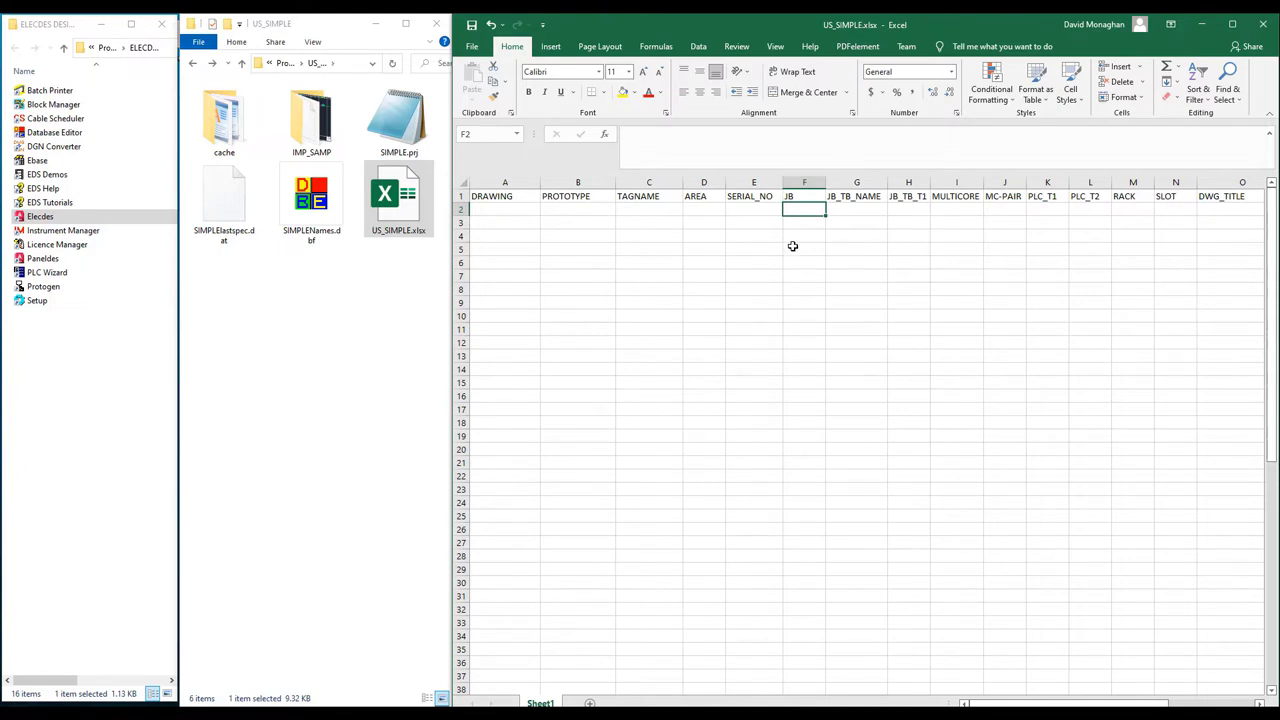
# - Start row 2 with drawing LOOP1, prototype SIMPLE_LOOP and tag FT1001
pyautogui.click(511, 210)
pyautogui.write('L')
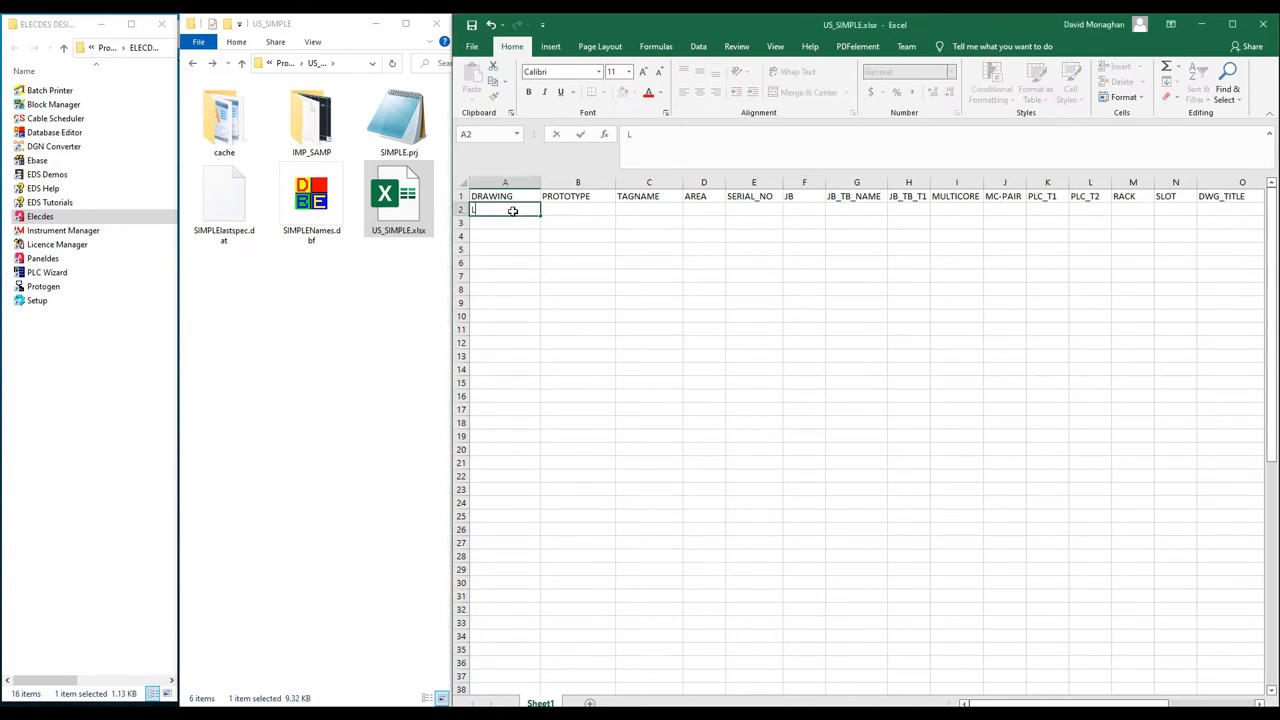
pyautogui.write('OOP1')
pyautogui.click(553, 211)
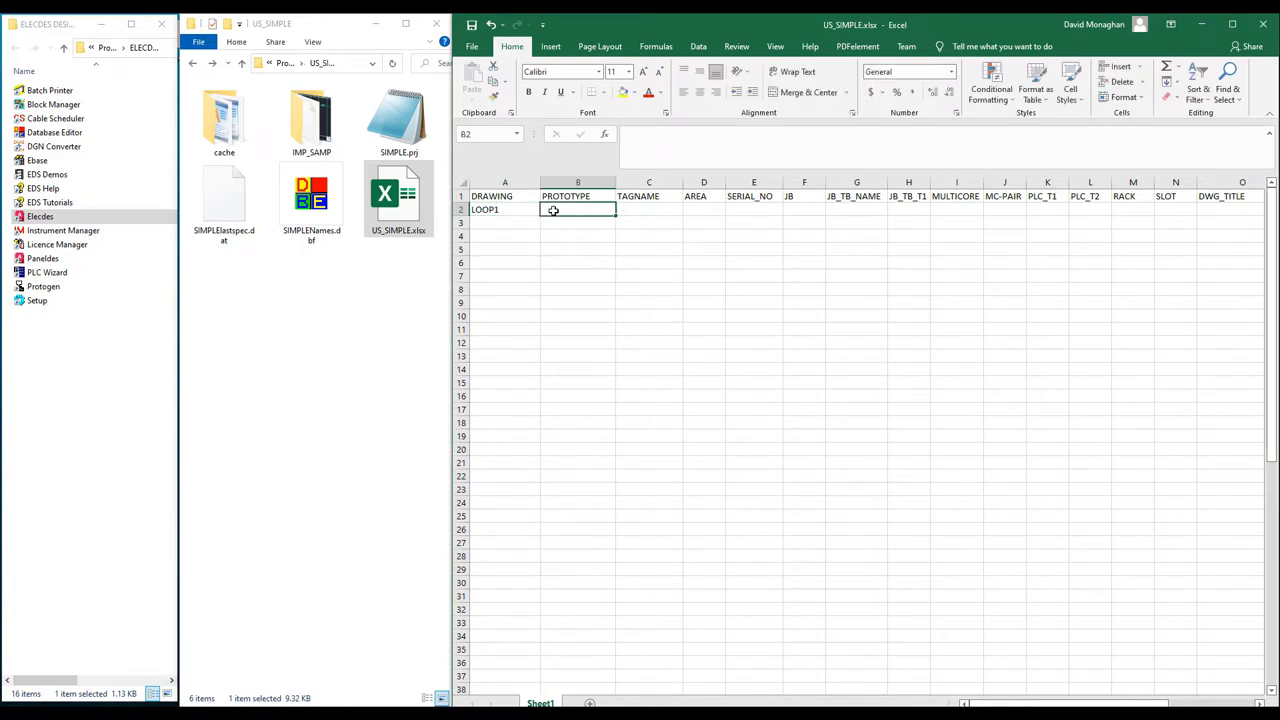
pyautogui.write('SIMPLE_')
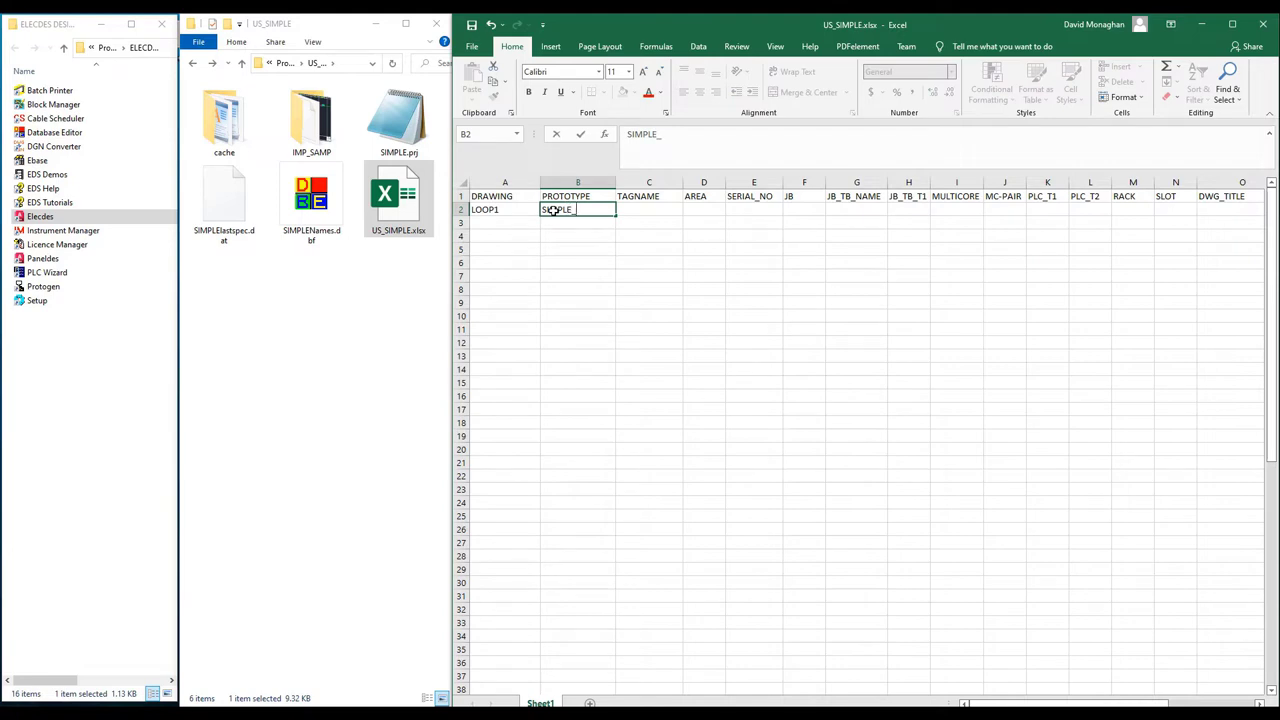
pyautogui.write('LOOP')
pyautogui.press('Return')
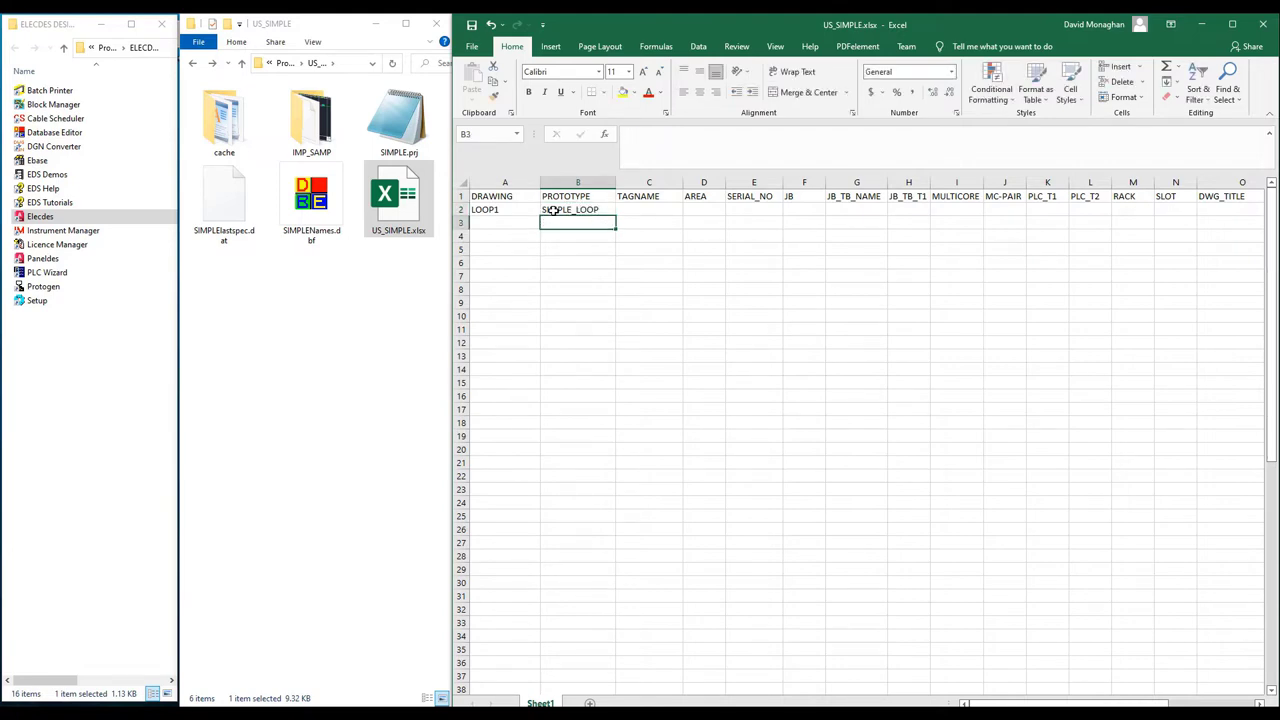
pyautogui.click(552, 211)
pyautogui.press('Tab')
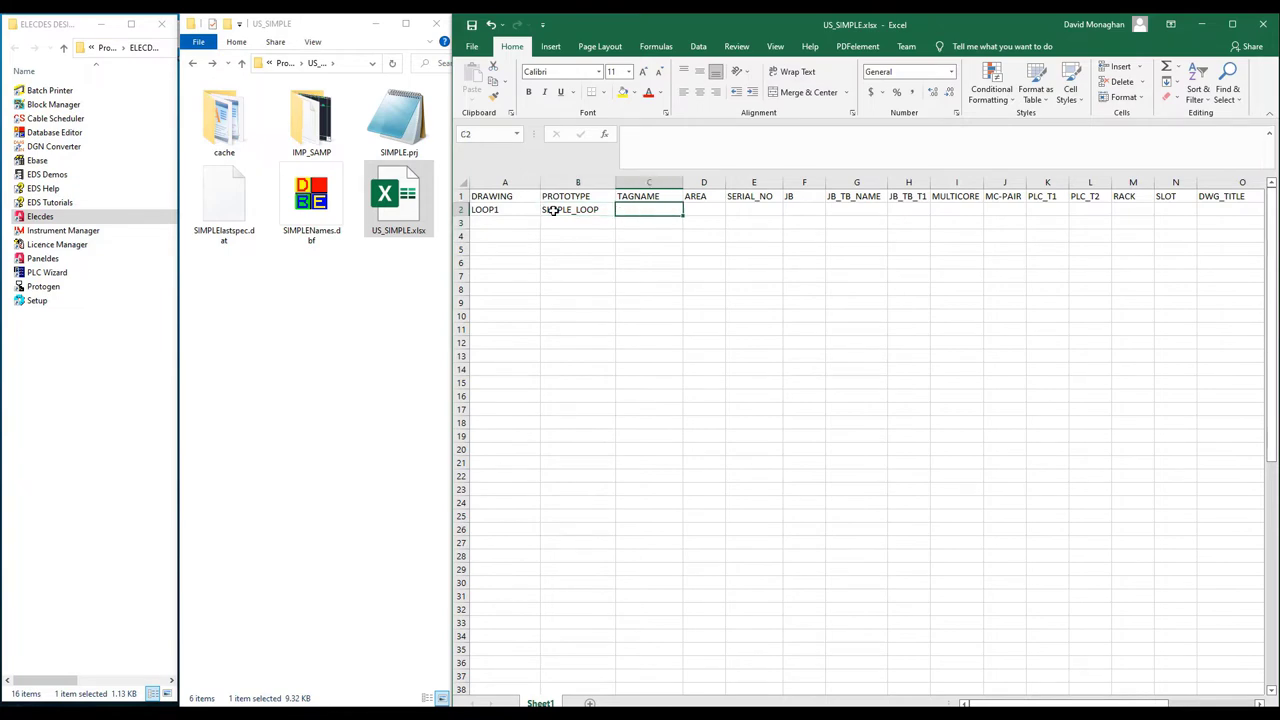
pyautogui.write('FT1001')
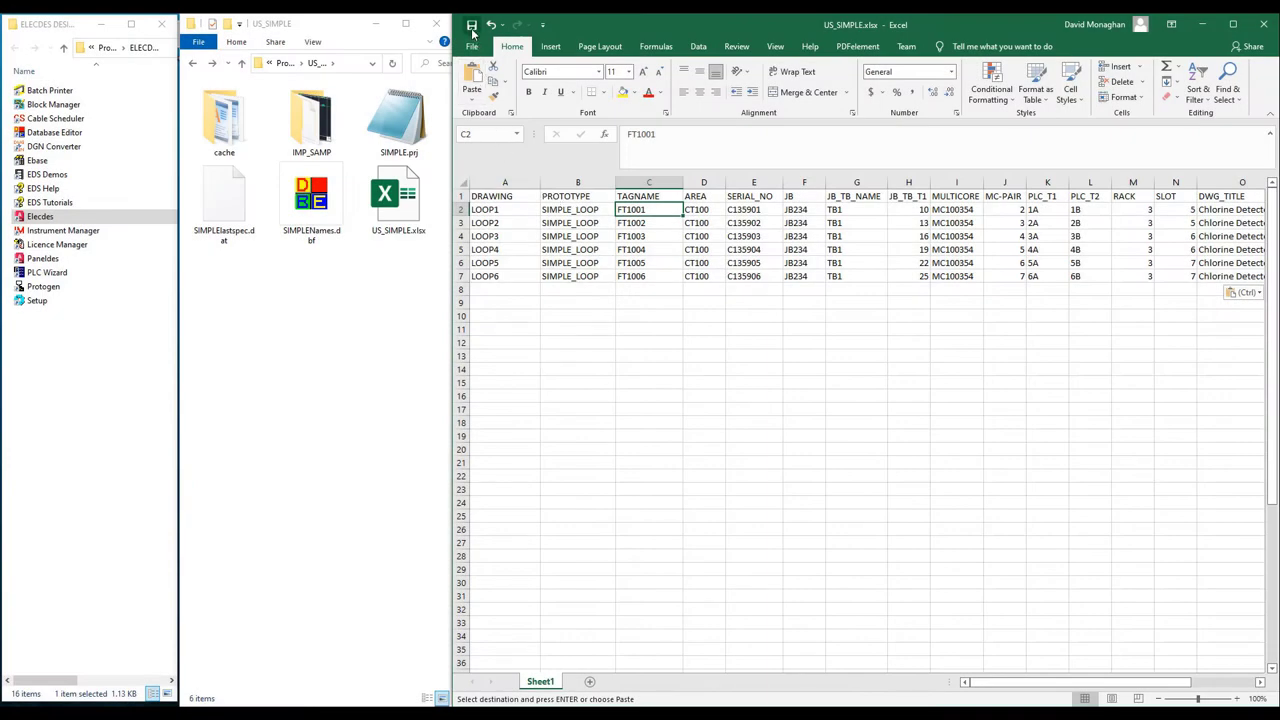
# - Save the US_SIMPLE workbook from the Quick Access Toolbar
pyautogui.click(473, 32)
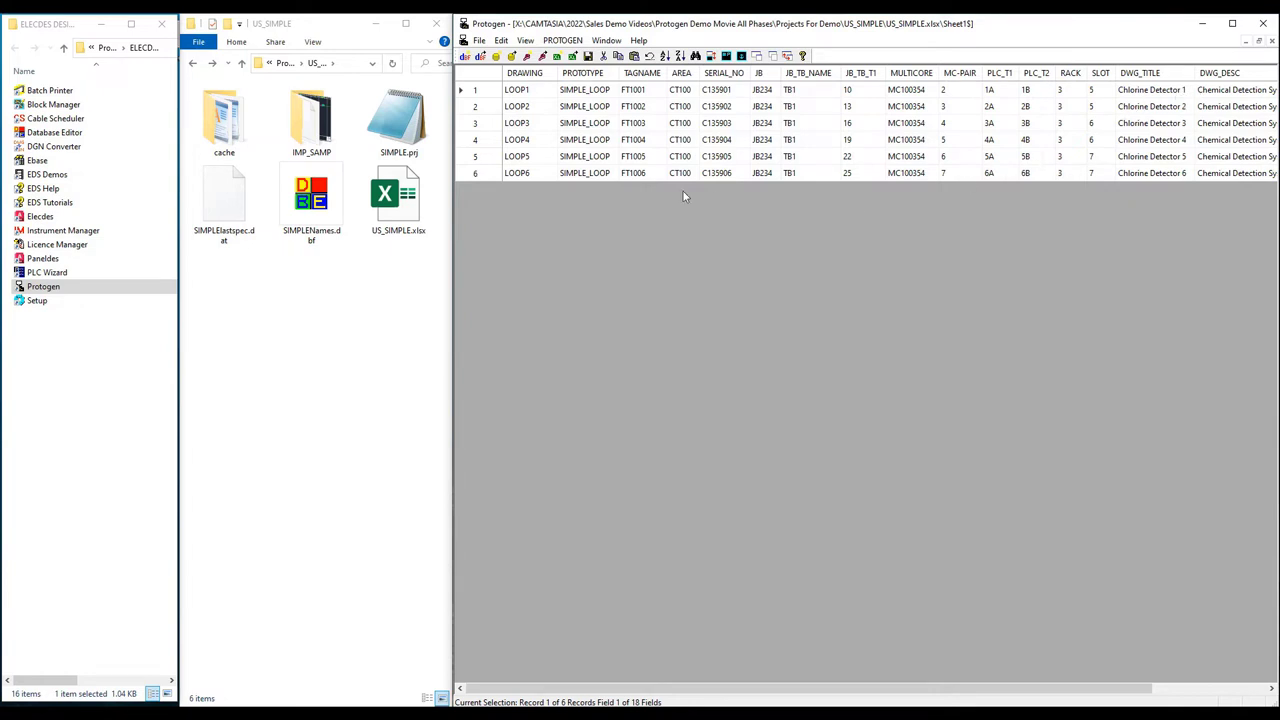
# - Select records LOOP1–LOOP6 and create their clone DWGs via Transfer between DWGs and selected RECORDs
pyautogui.moveTo(530, 93); pyautogui.dragTo(535, 182)
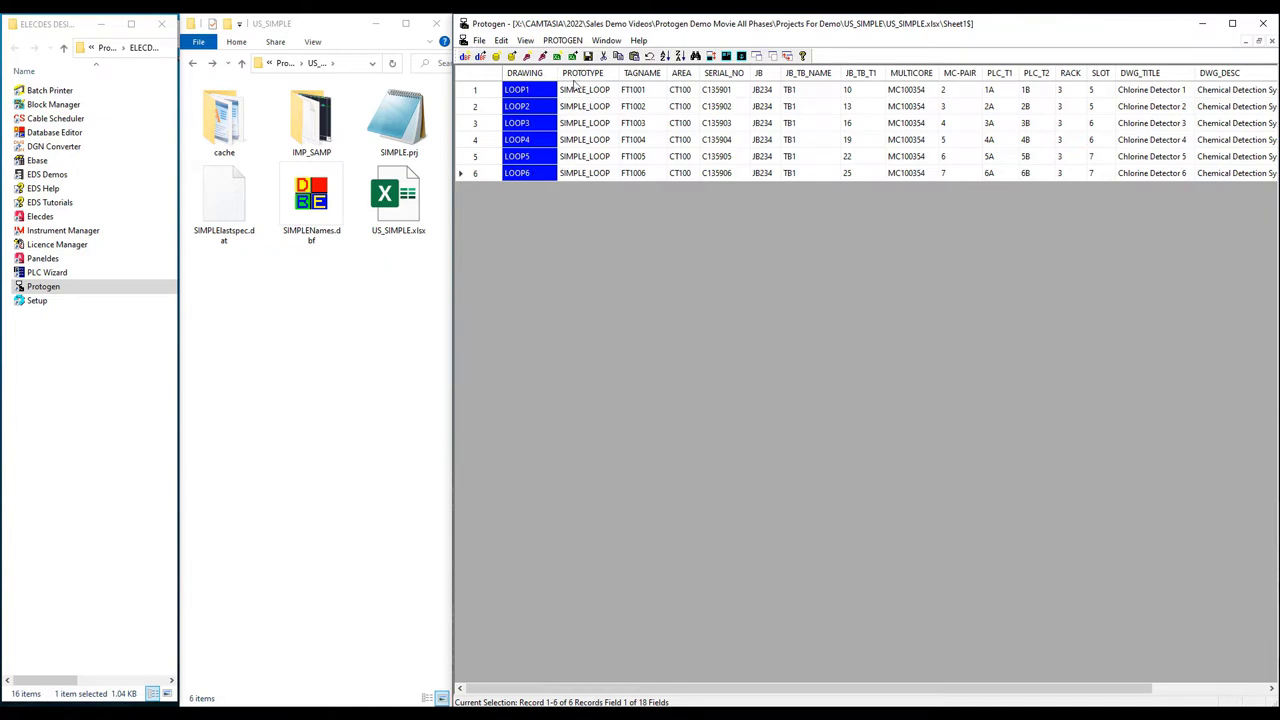
pyautogui.click(574, 43)
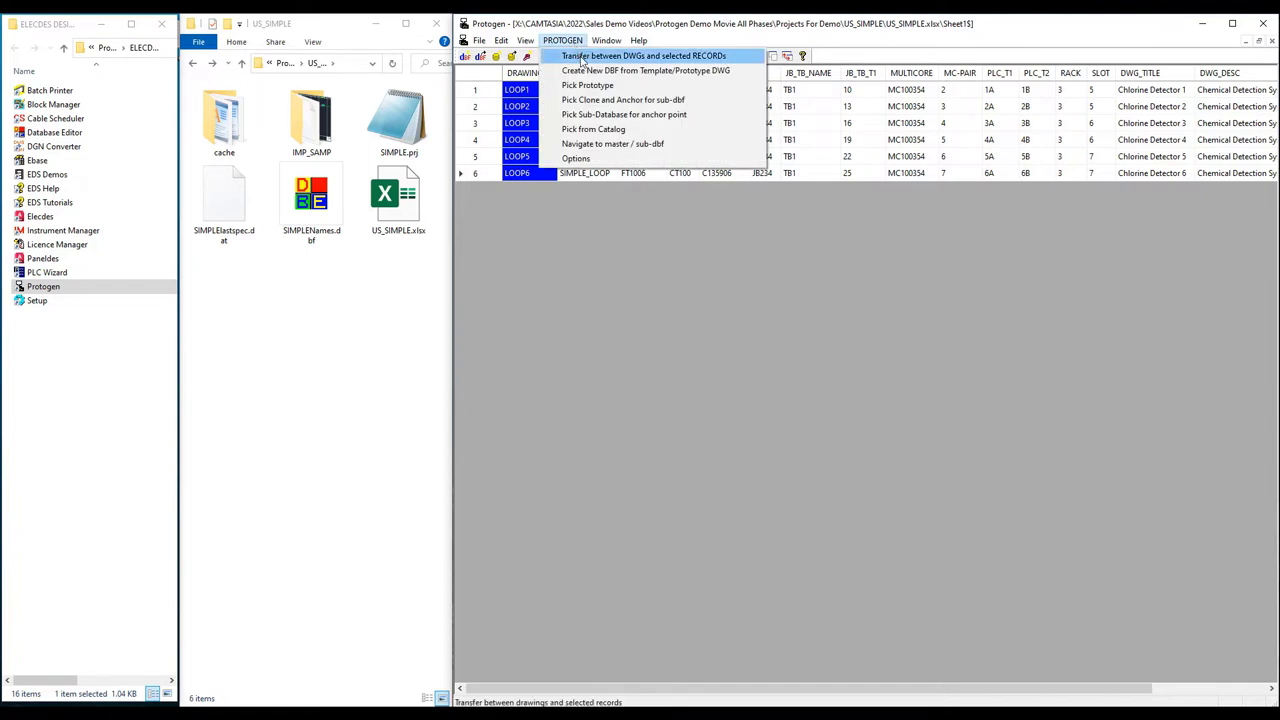
pyautogui.click(583, 57)
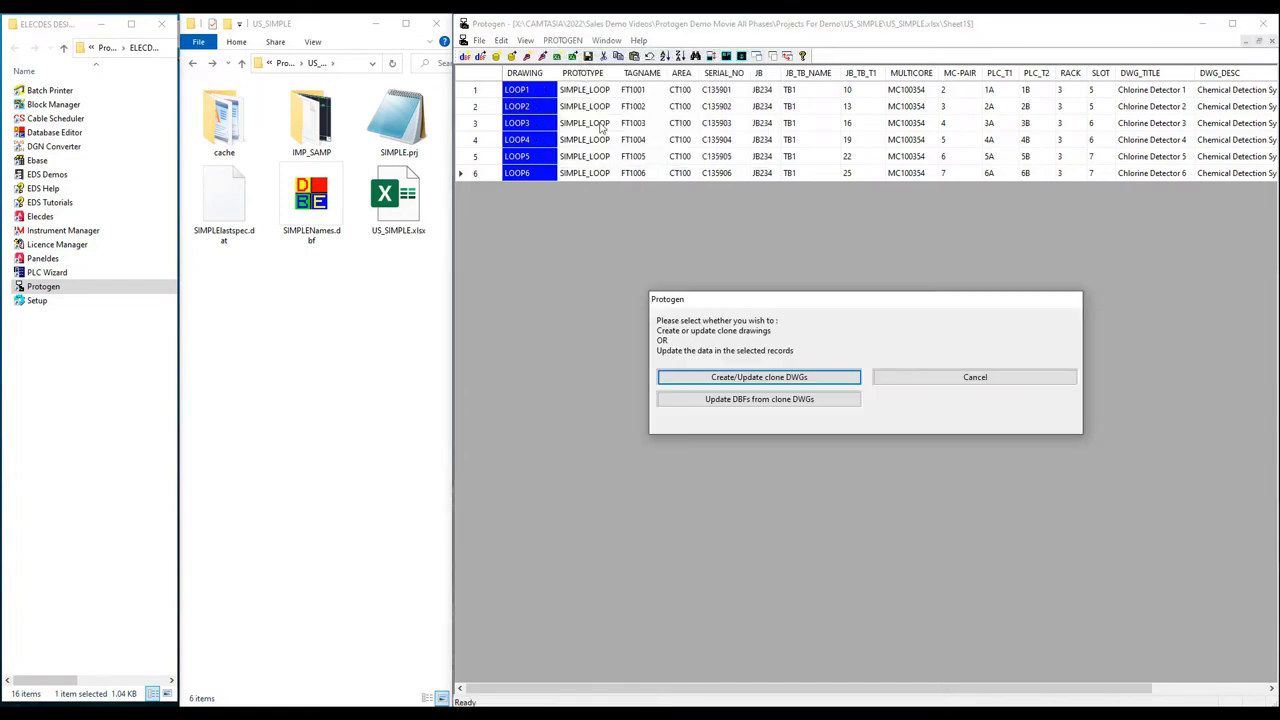
pyautogui.click(704, 380)
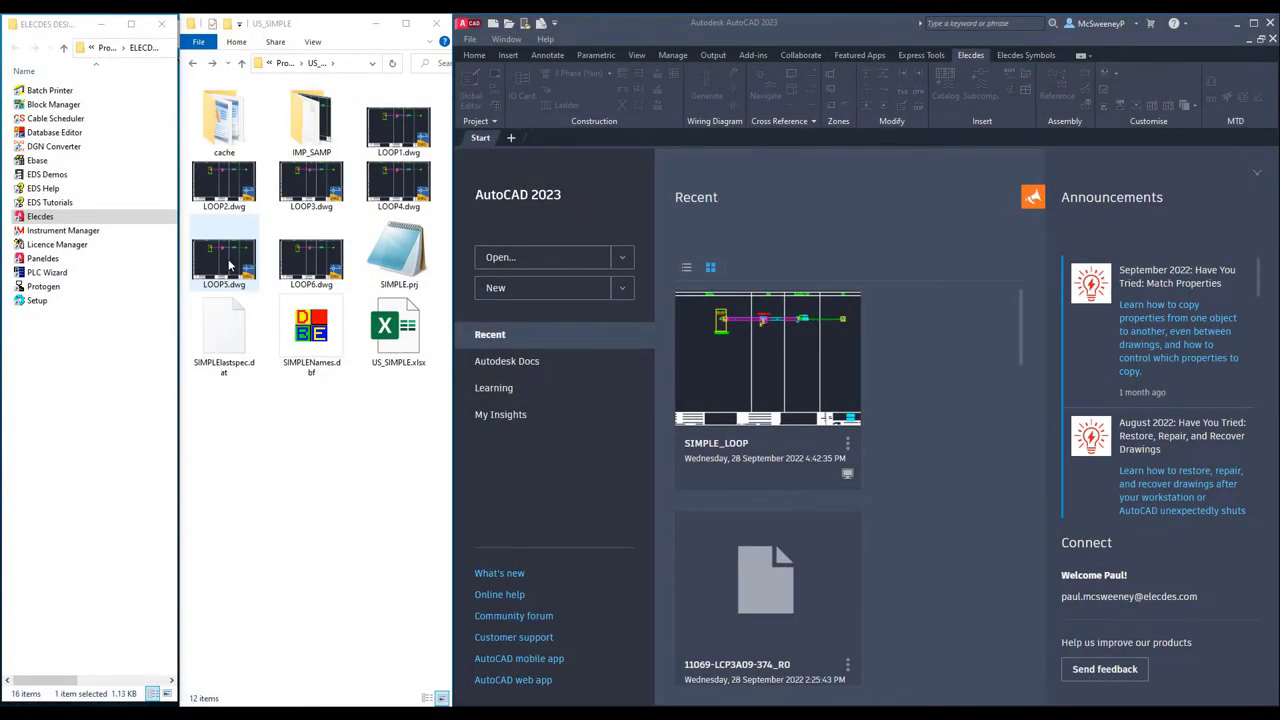
# - Open LOOP5.dwg and window-zoom onto the FT1005 gas detector box
pyautogui.moveTo(229, 265); pyautogui.dragTo(836, 33)
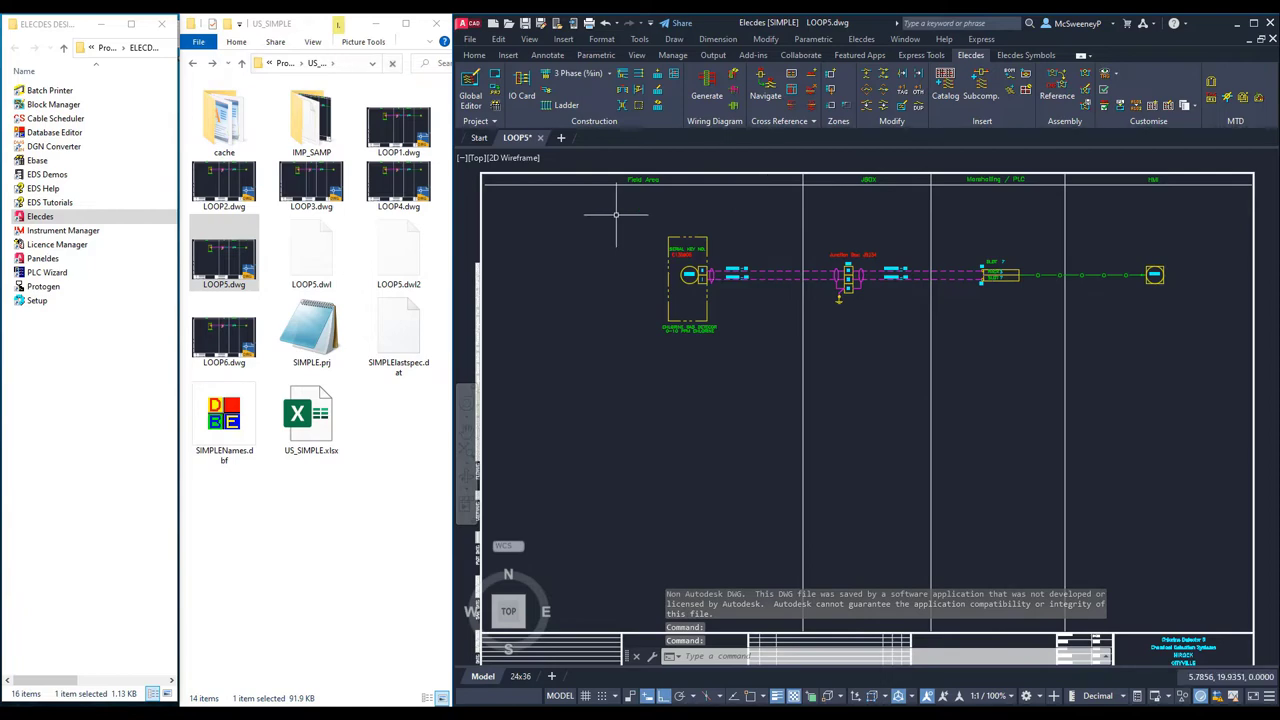
pyautogui.write('z')
pyautogui.press('Return')
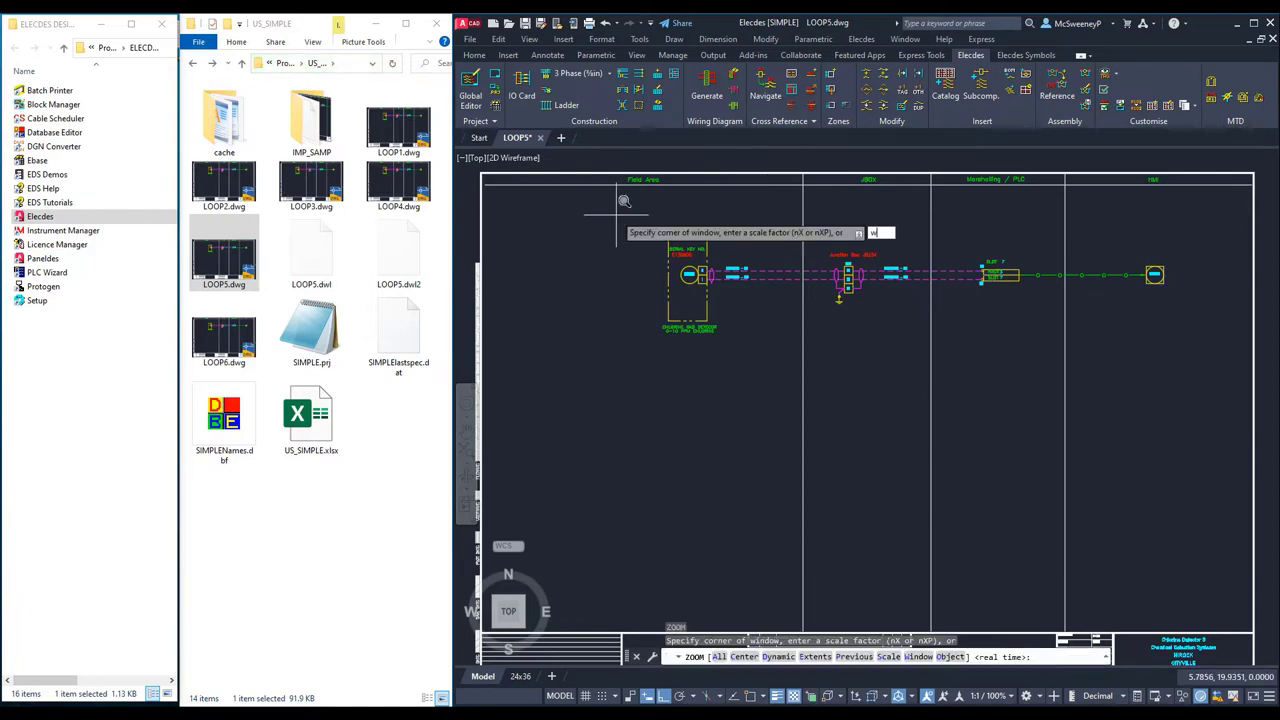
pyautogui.write('w')
pyautogui.press('Return')
pyautogui.click(616, 214)
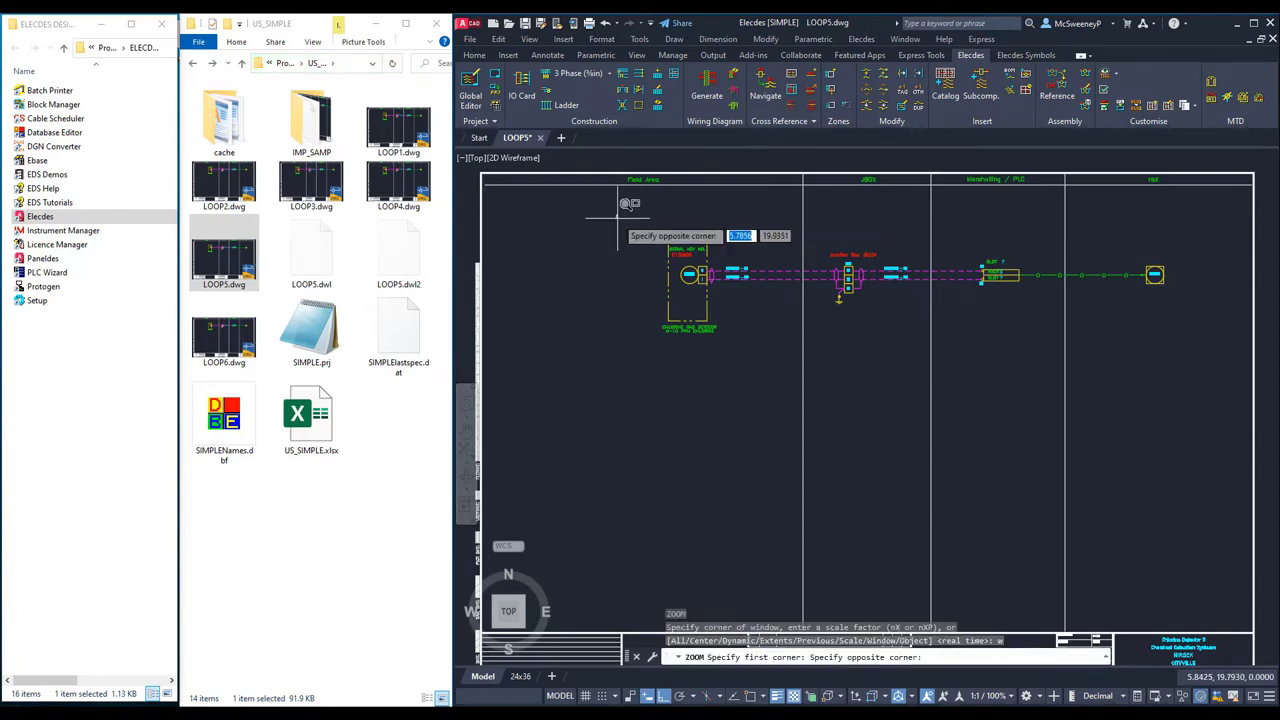
pyautogui.click(789, 352)
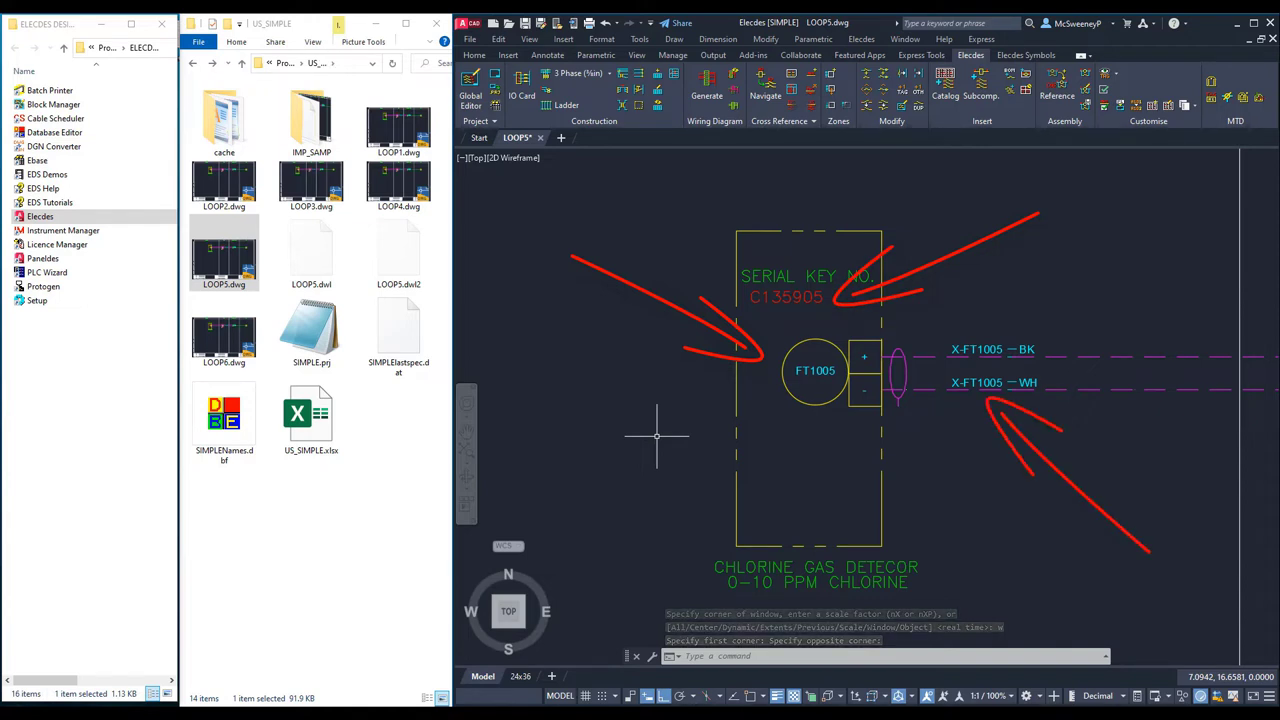
# - Pan along the wiring past junction box JB234 to RACK 3 SLOT 7 and FT1005
pyautogui.write('p')
pyautogui.press('Return')
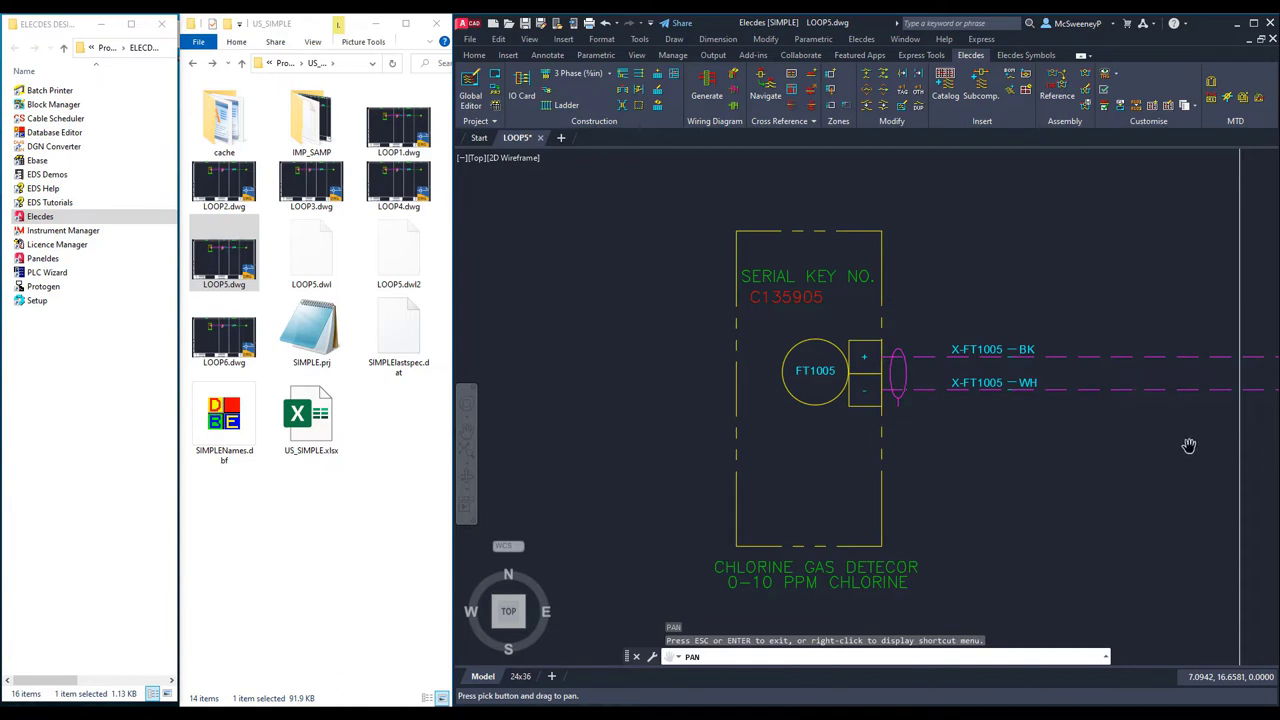
pyautogui.moveTo(1186, 449); pyautogui.dragTo(500, 443)
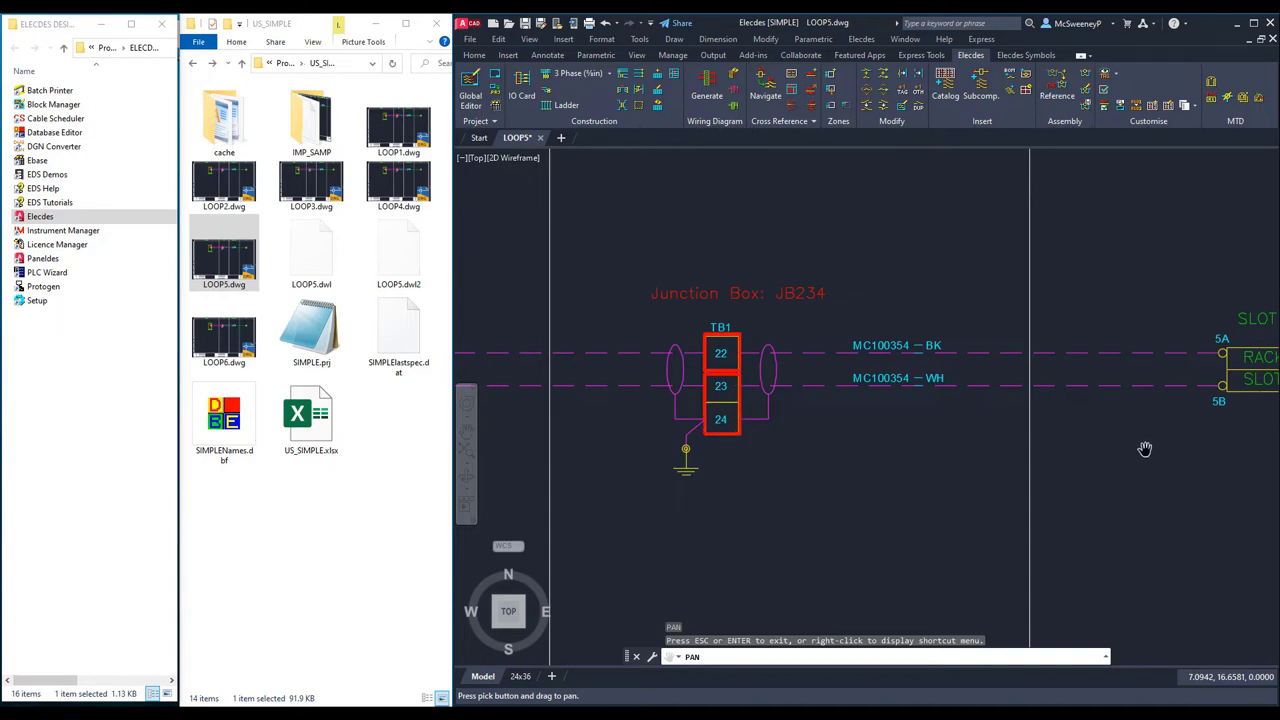
pyautogui.moveTo(1200, 451); pyautogui.dragTo(562, 450)
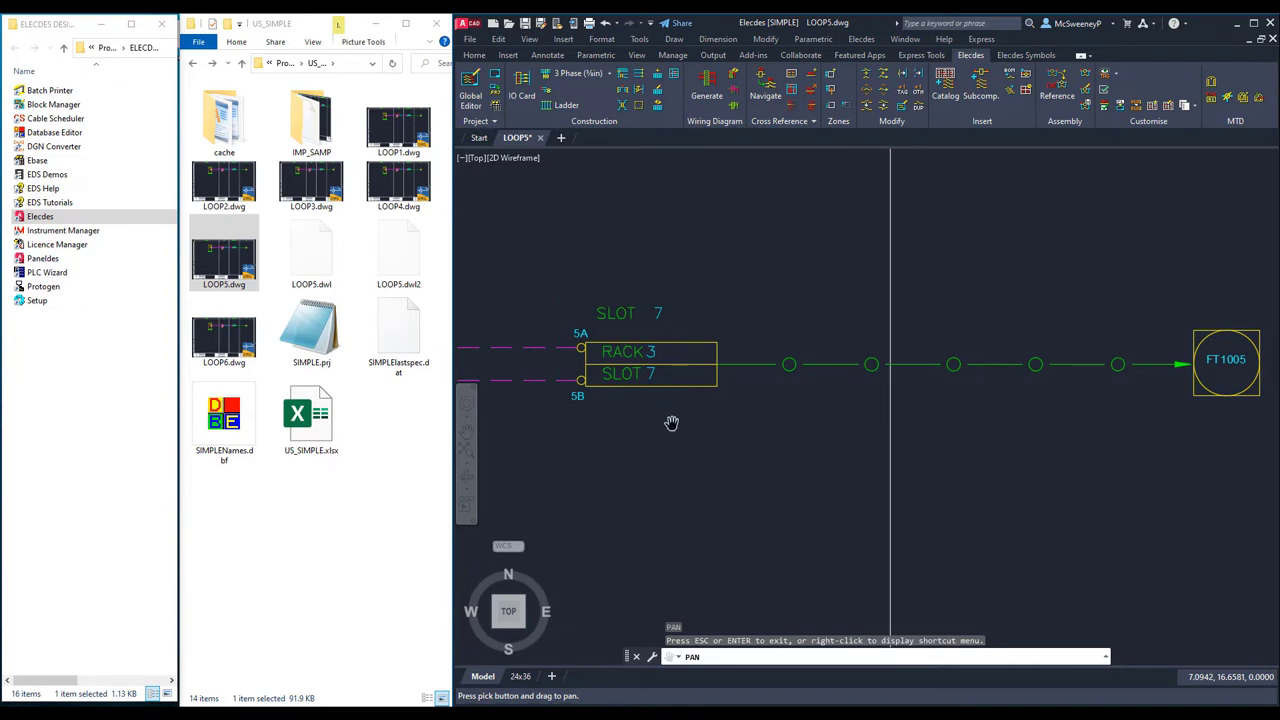
pyautogui.press('Escape')
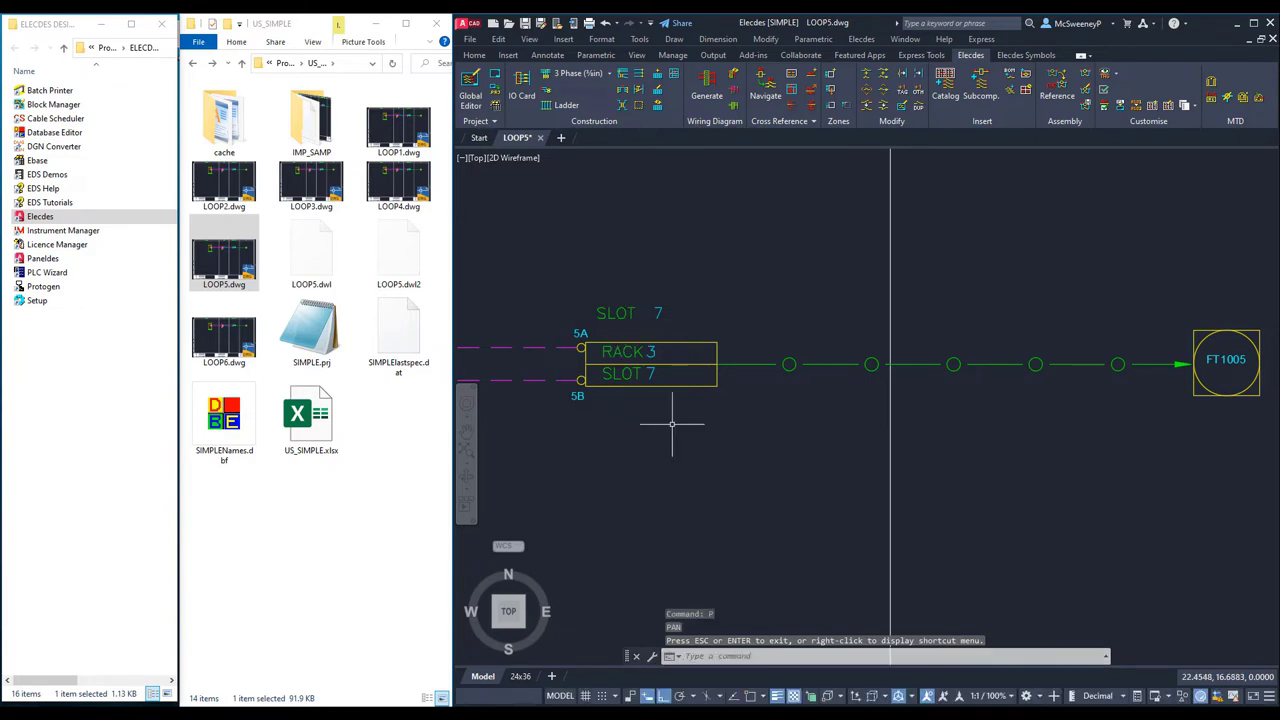
# - Window-zoom onto the lower-right title block reading Chlorine Detector 5
pyautogui.write('z')
pyautogui.press('Return')
pyautogui.scroll(-4, 680, 409)
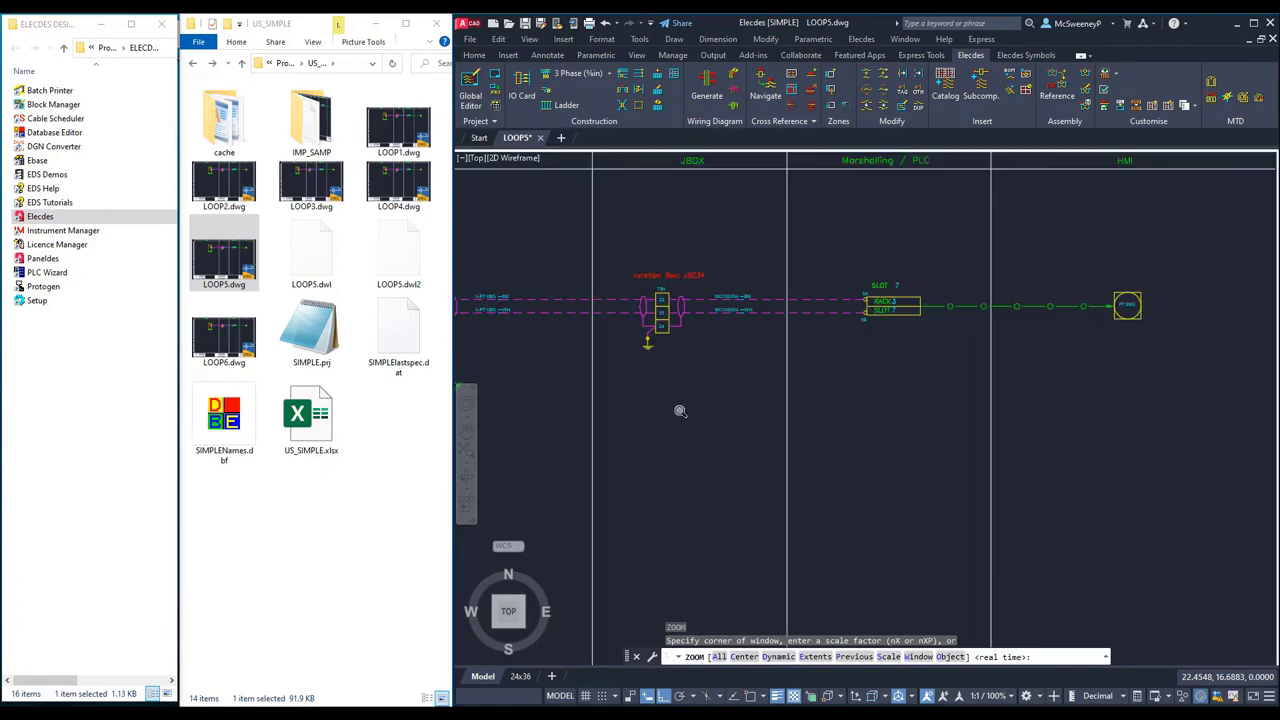
pyautogui.write('w')
pyautogui.press('Return')
pyautogui.click(1024, 465)
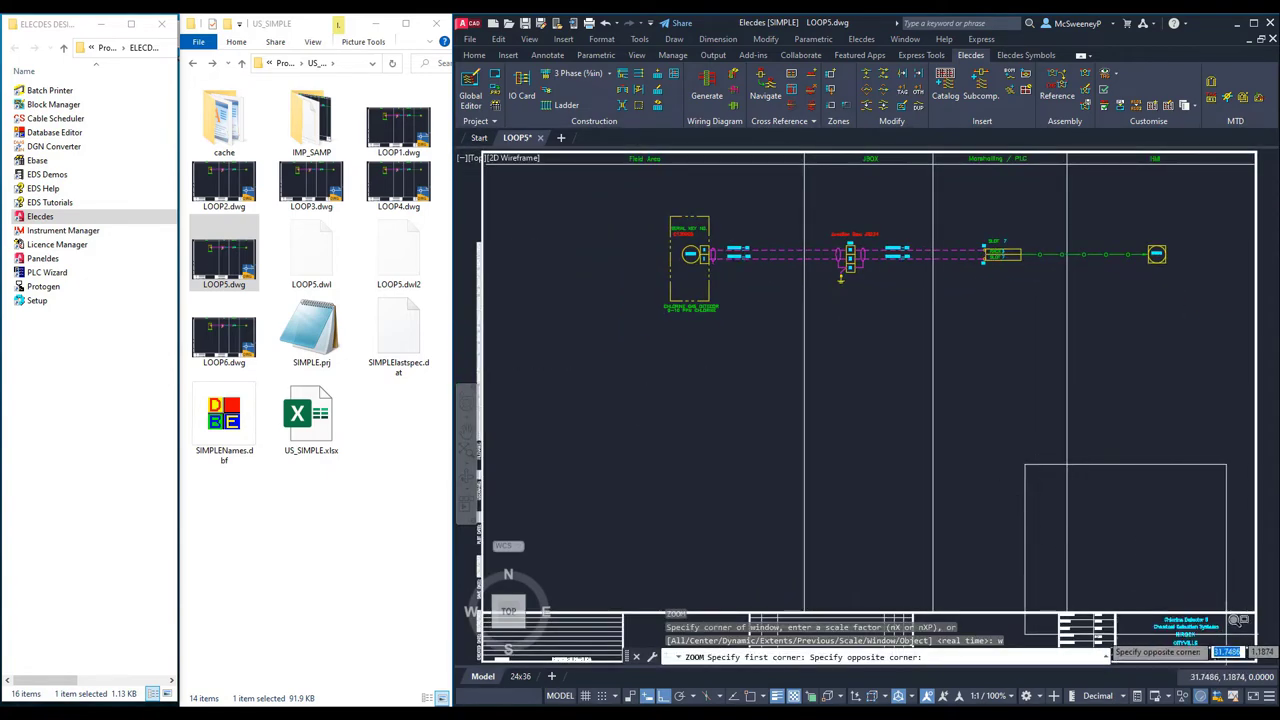
pyautogui.click(1267, 640)
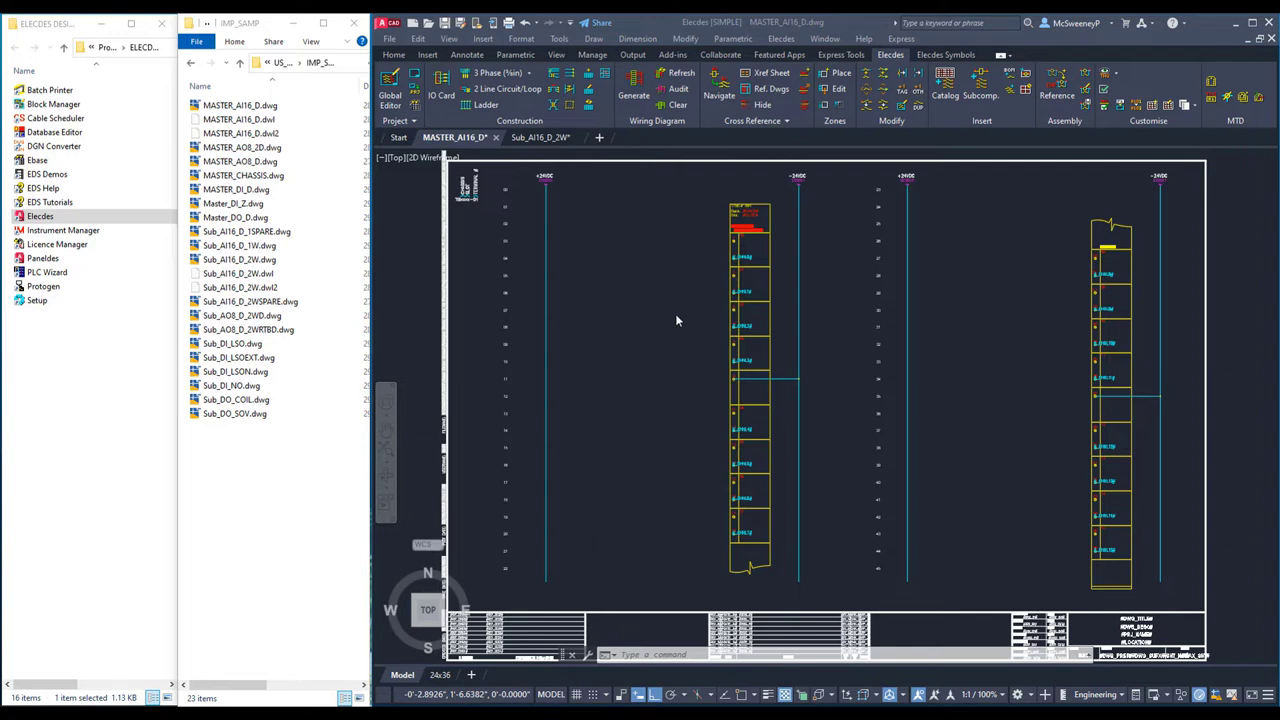
# - Bring up the Sub_AI16_D_2W sub-template drawing to look it over
pyautogui.moveTo(556, 144)
pyautogui.click(555, 140)
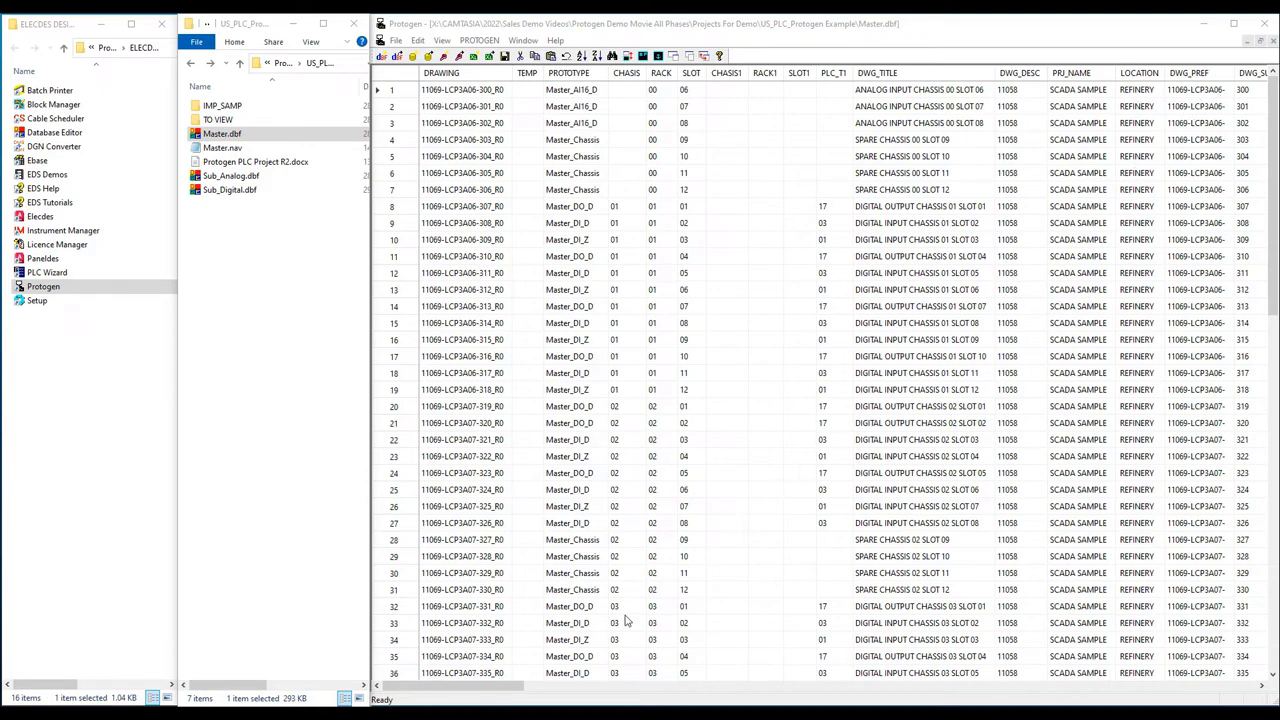
pyautogui.click(537, 687)
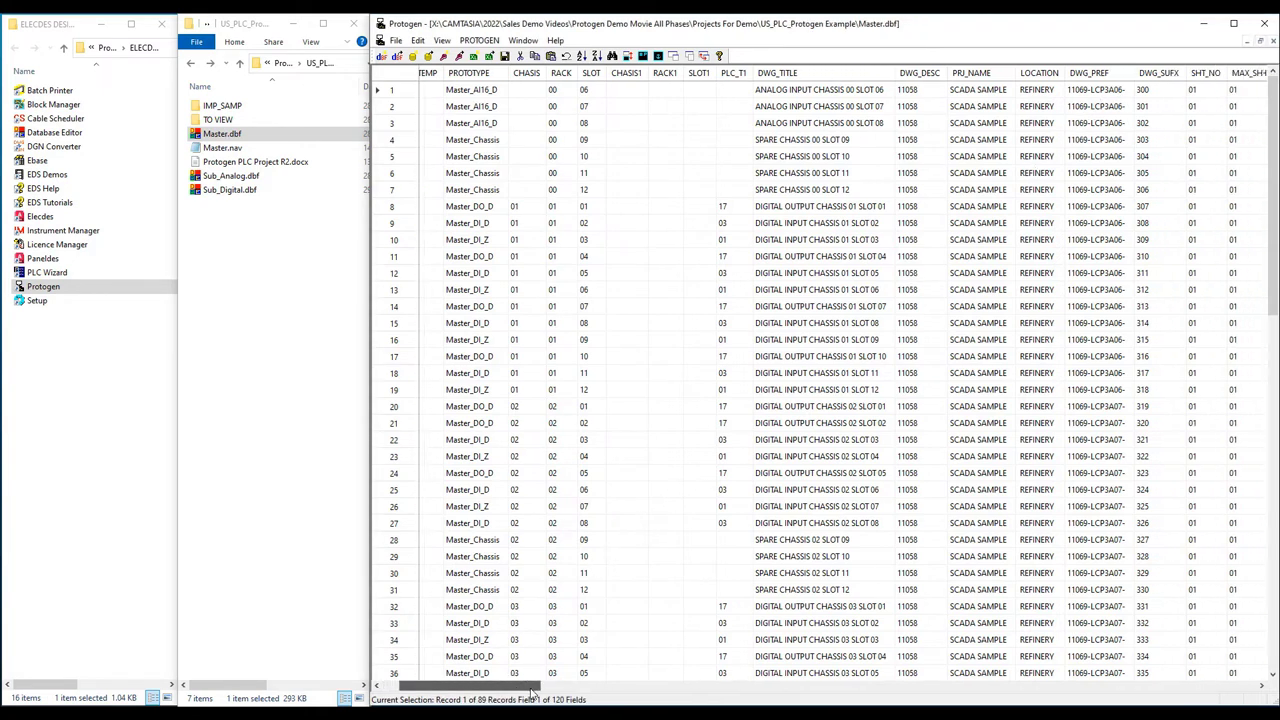
pyautogui.moveTo(548, 695)
pyautogui.mouseDown()
pyautogui.moveTo(897, 697)
pyautogui.moveTo(1165, 668)
pyautogui.moveTo(1240, 636)
pyautogui.mouseUp()
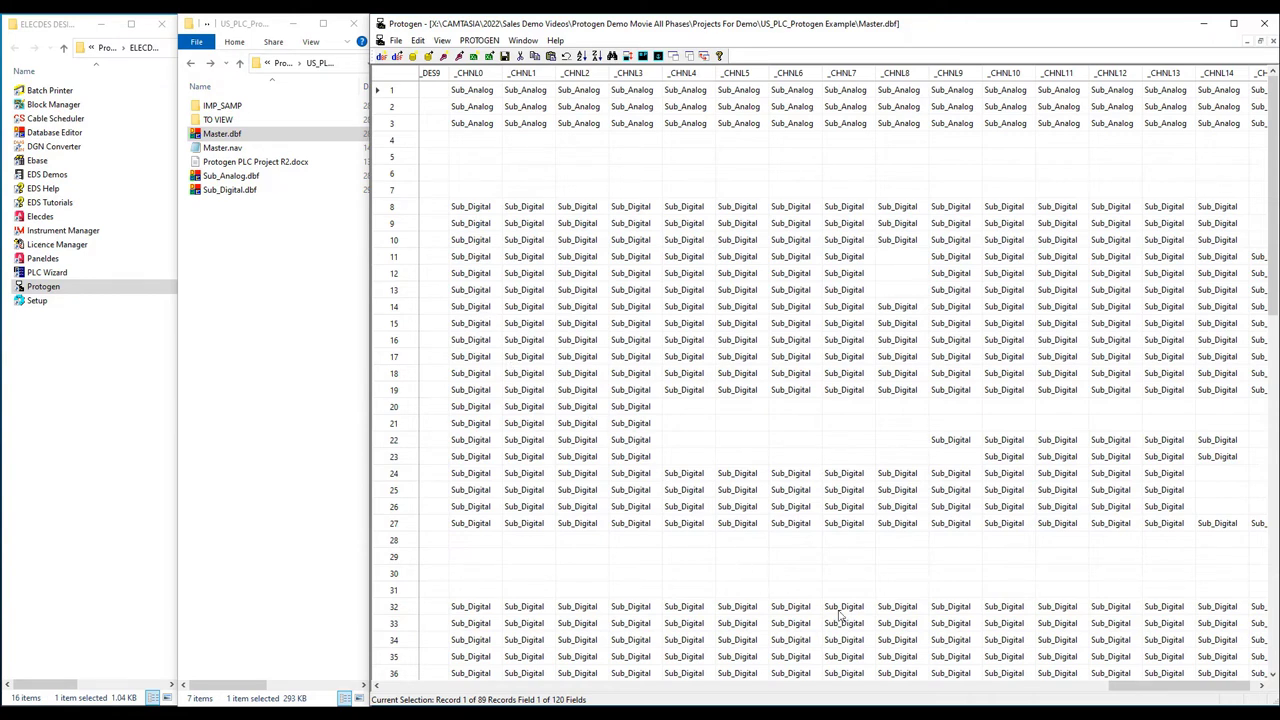
pyautogui.moveTo(1134, 688); pyautogui.dragTo(399, 680)
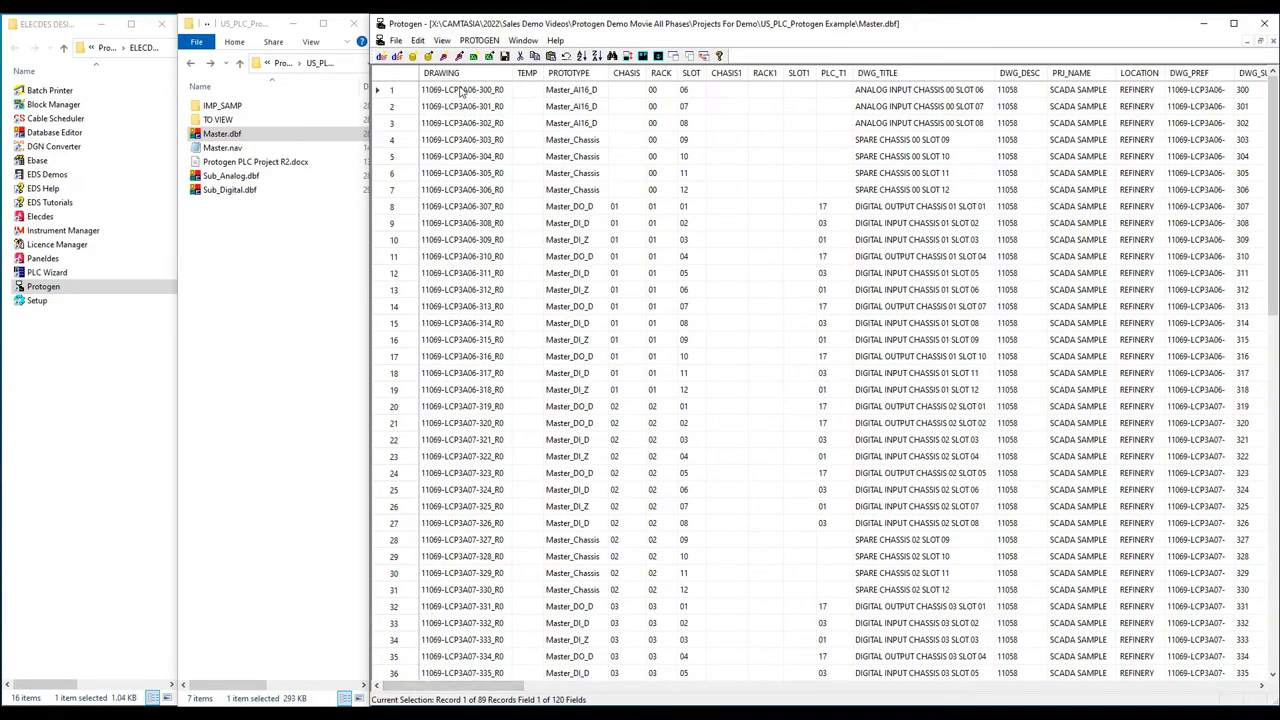
# - Select all 89 Master.dbf records, from row 1 to row 89, by their DRAWING cells
pyautogui.click(461, 90)
pyautogui.click(461, 89)
pyautogui.scroll(-15, 471, 115)
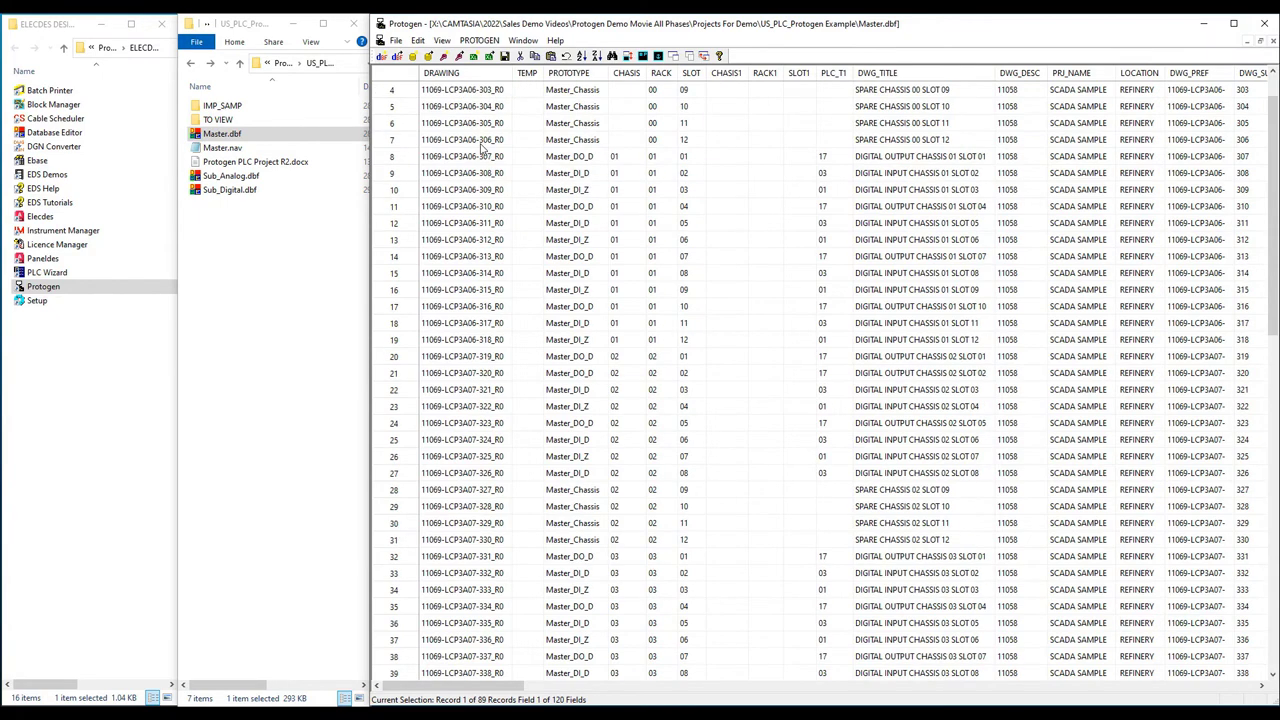
pyautogui.scroll(-3, 474, 270)
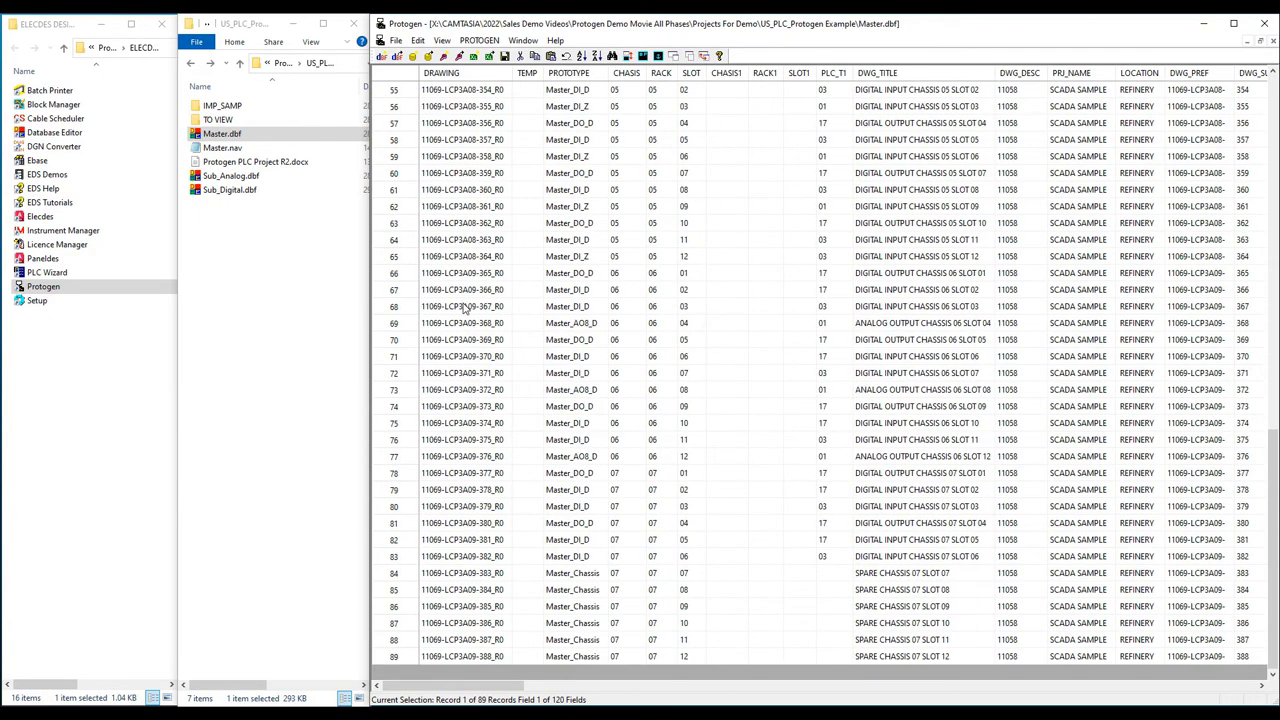
pyautogui.keyDown('shift'); pyautogui.click(474, 658); pyautogui.keyUp('shift')
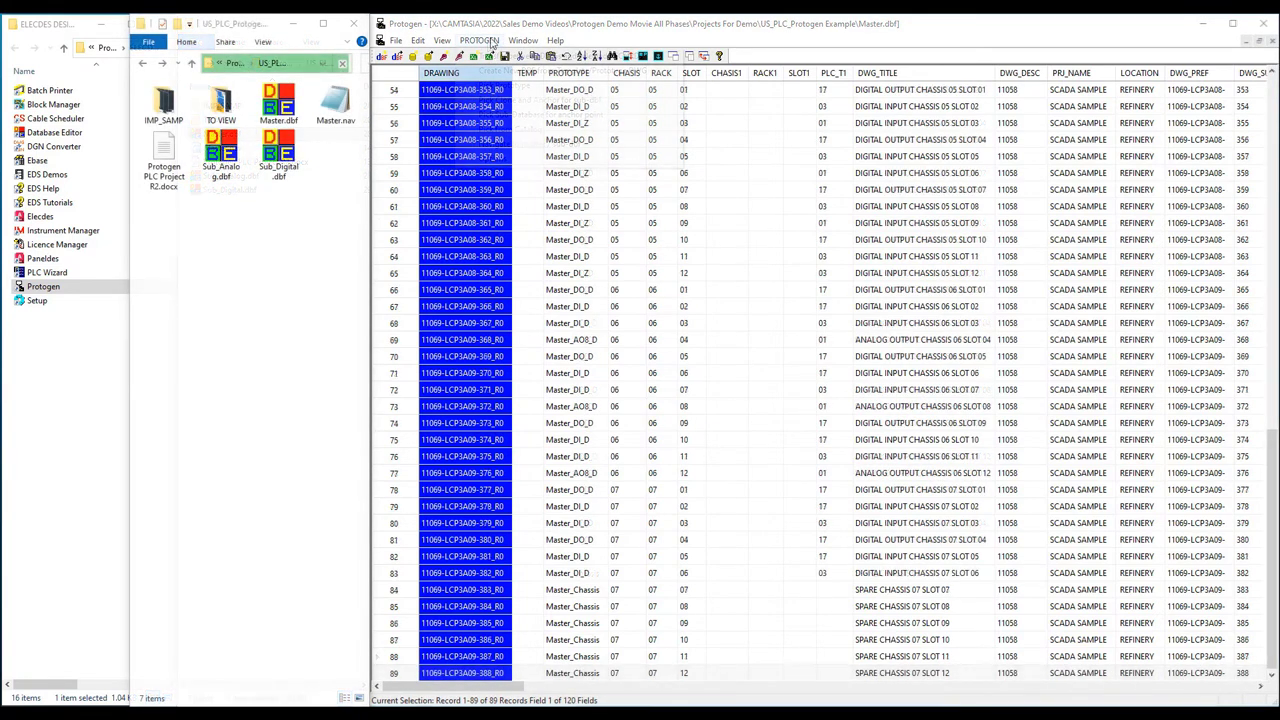
# - Start Create/Update clone DWGs for the selected records
pyautogui.click(488, 42)
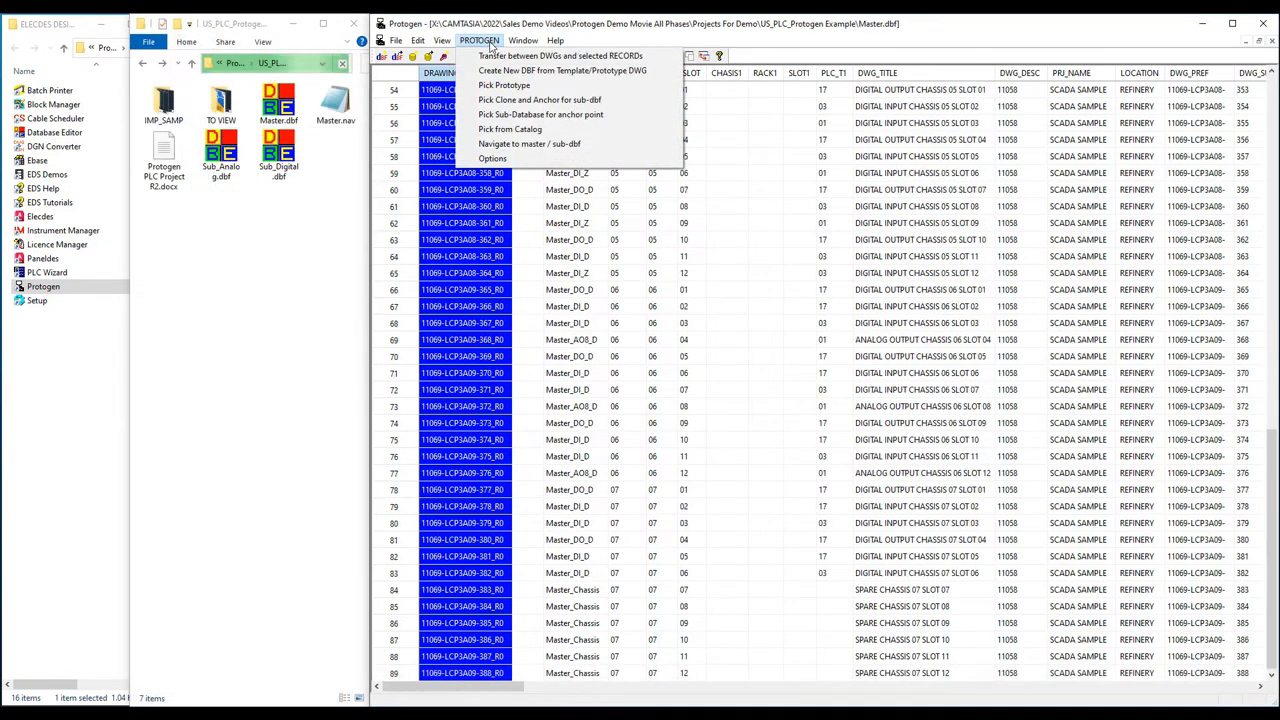
pyautogui.click(520, 56)
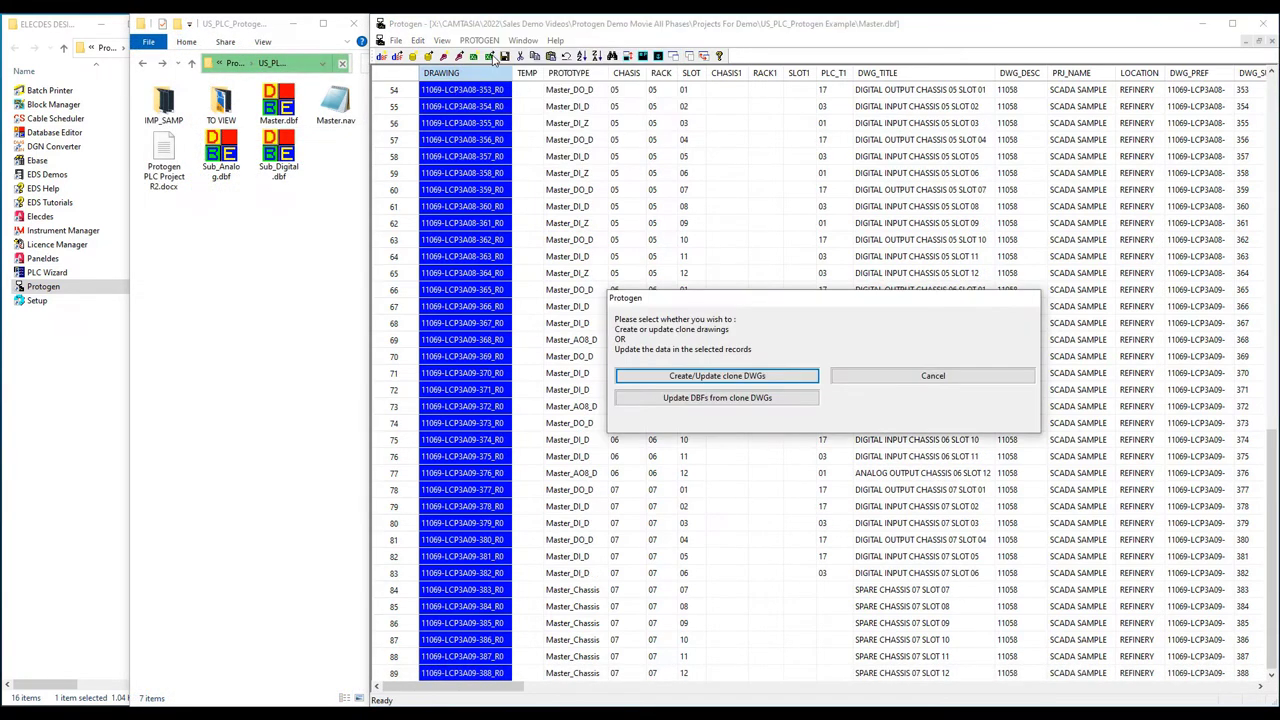
pyautogui.click(671, 376)
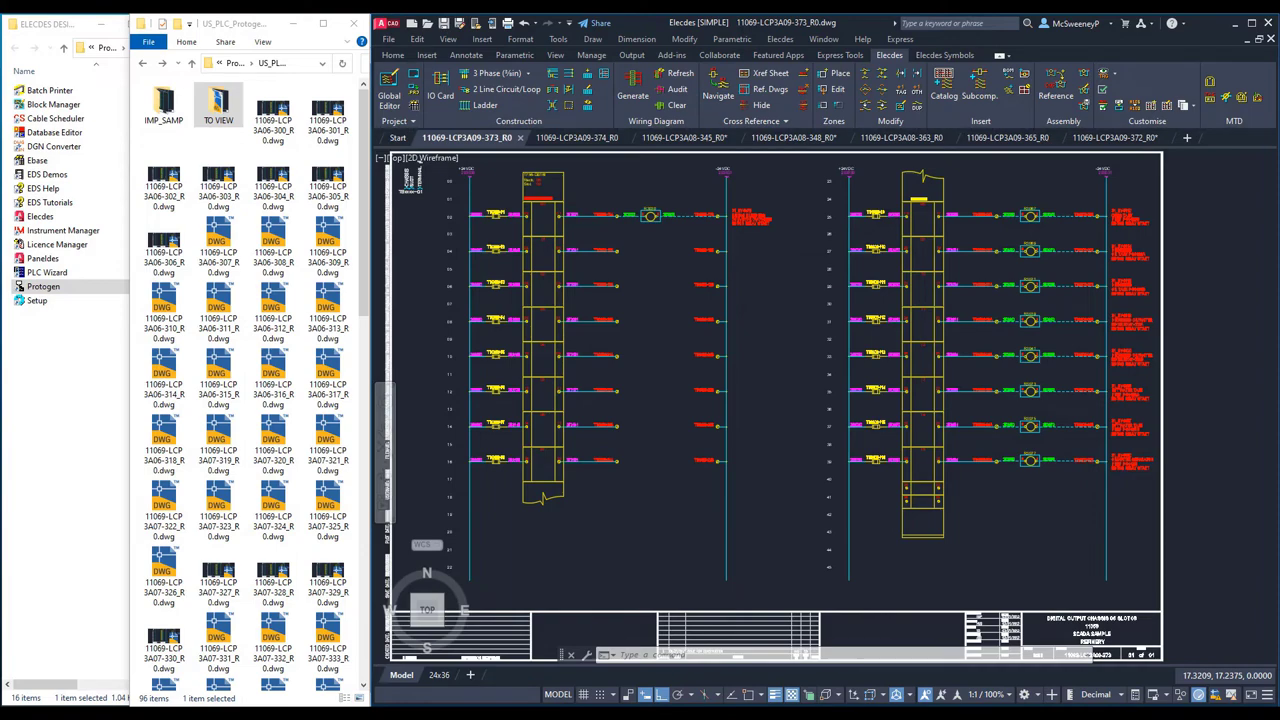
# - Window-zoom into the right-hand output circuits of drawing 11069-LCP3A09-373_R0
pyautogui.write('z')
pyautogui.press('Return')
pyautogui.write('w')
pyautogui.press('Return')
pyautogui.click(795, 258)
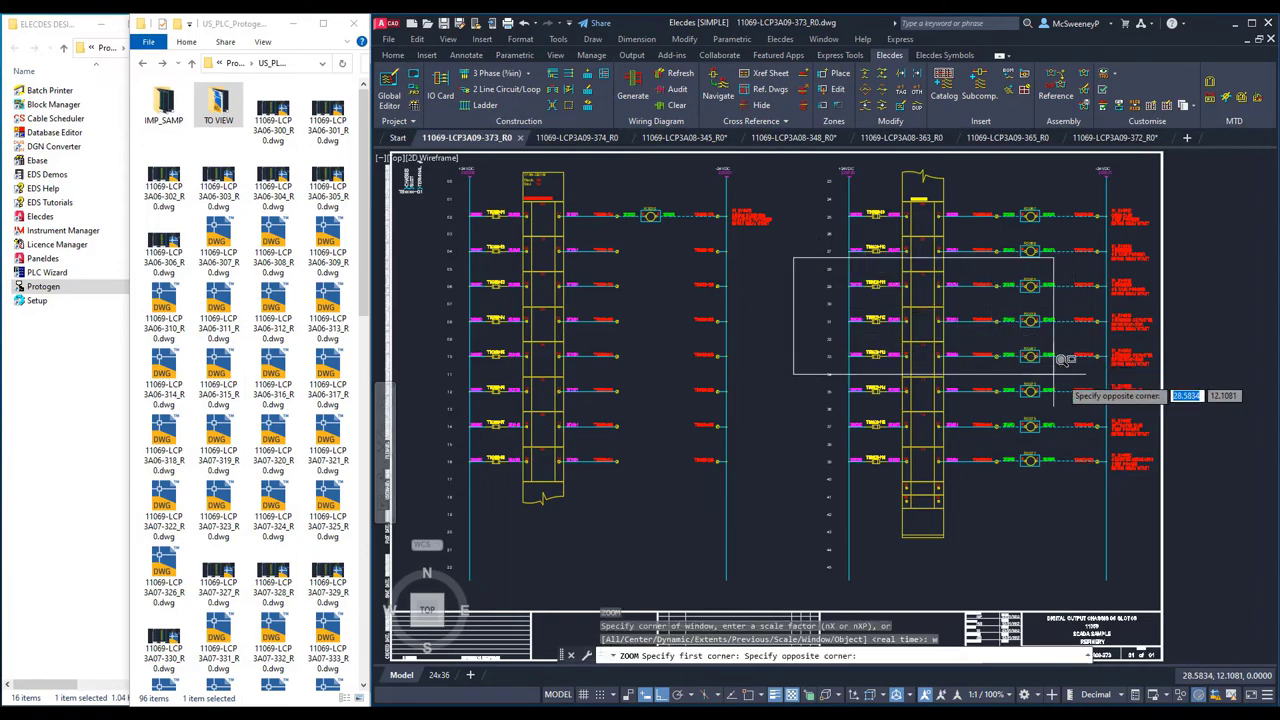
pyautogui.click(1152, 402)
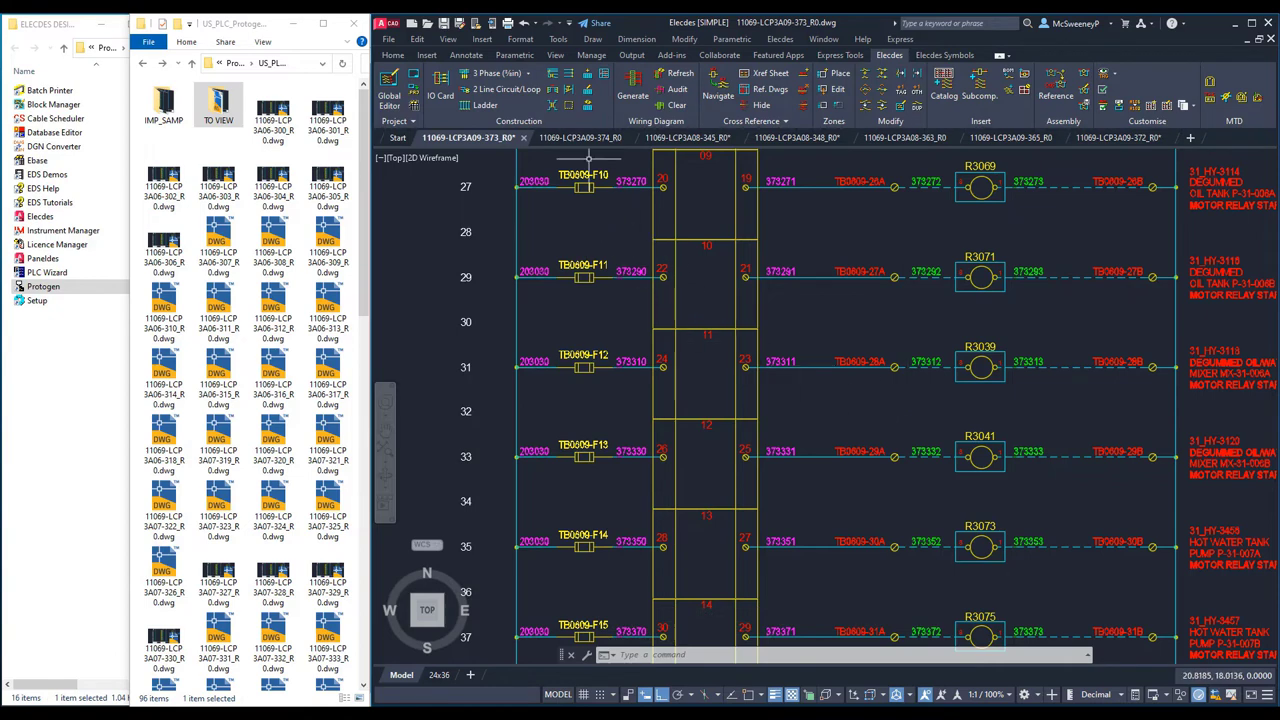
# - In drawing 11069-LCP3A09-374_R0, window-zoom onto rows 25–33 of the right-hand circuits
pyautogui.click(587, 137)
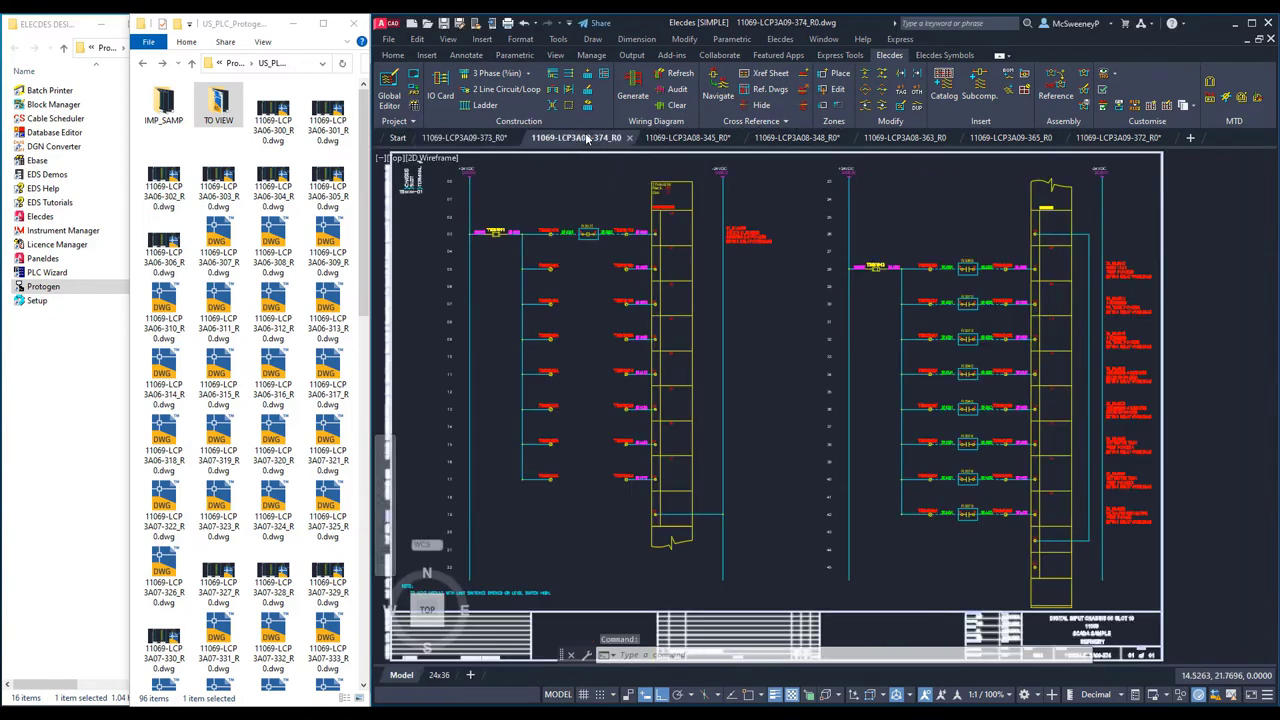
pyautogui.write('z')
pyautogui.press('Return')
pyautogui.write('w')
pyautogui.press('Return')
pyautogui.click(795, 208)
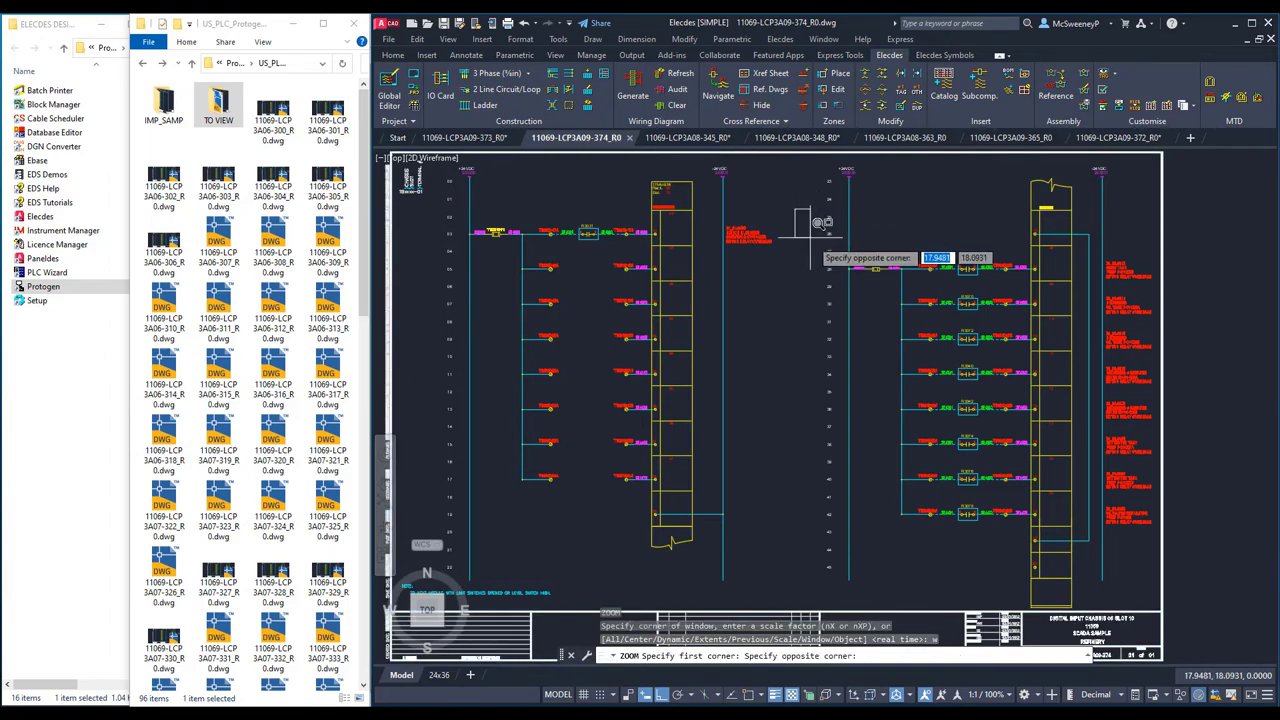
pyautogui.click(1064, 358)
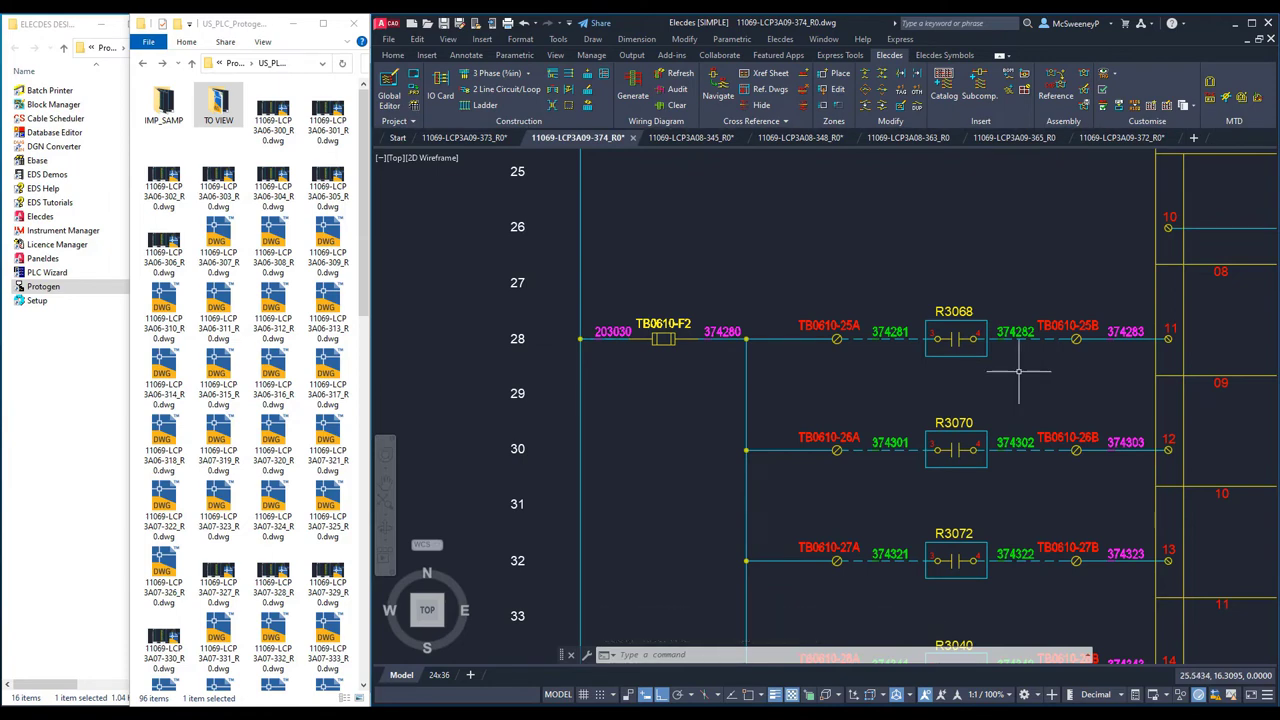
# - In drawing 11069-LCP3A08-345_R0, zoom into rows 24–34 of the right-hand section
pyautogui.click(700, 139)
pyautogui.write('z')
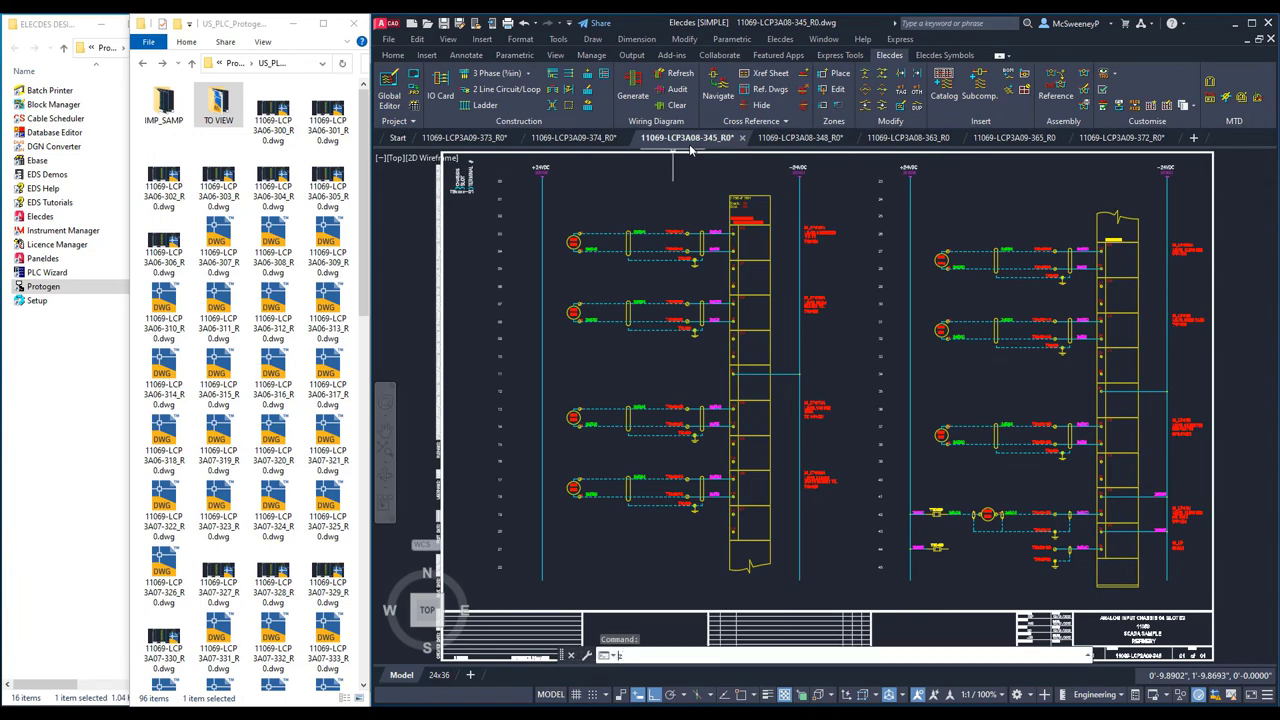
pyautogui.press('Return')
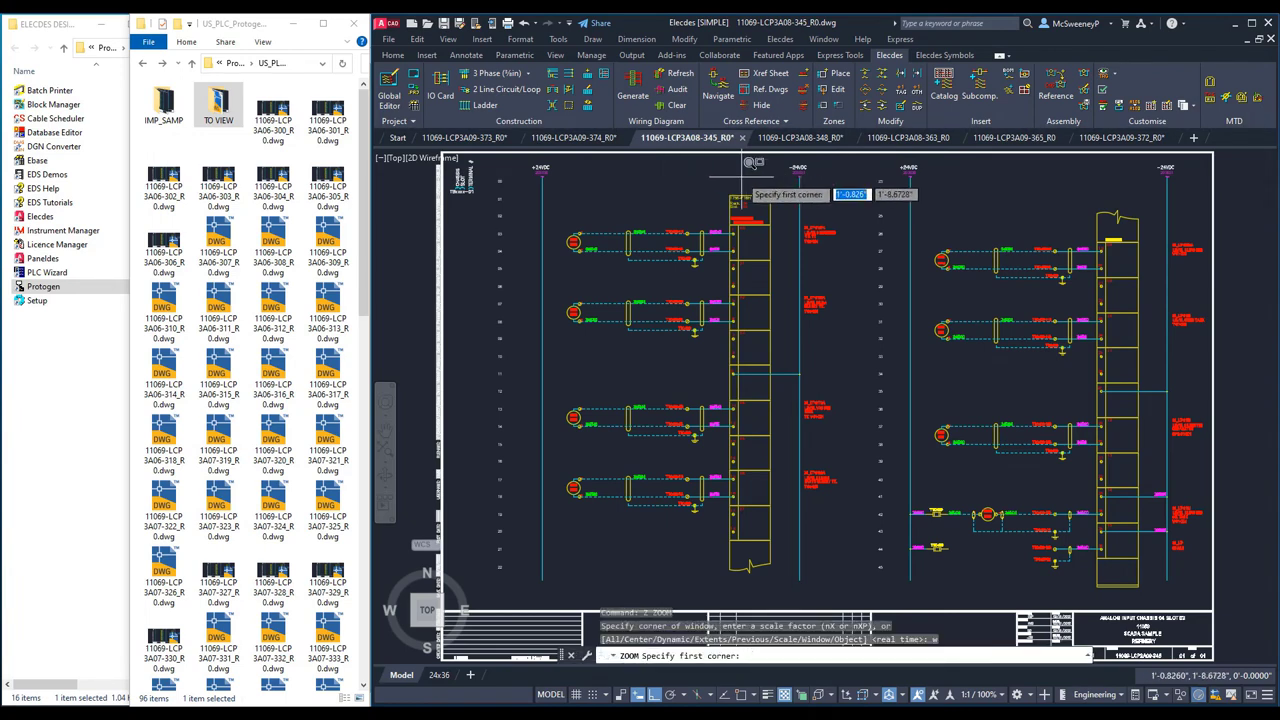
pyautogui.click(845, 204)
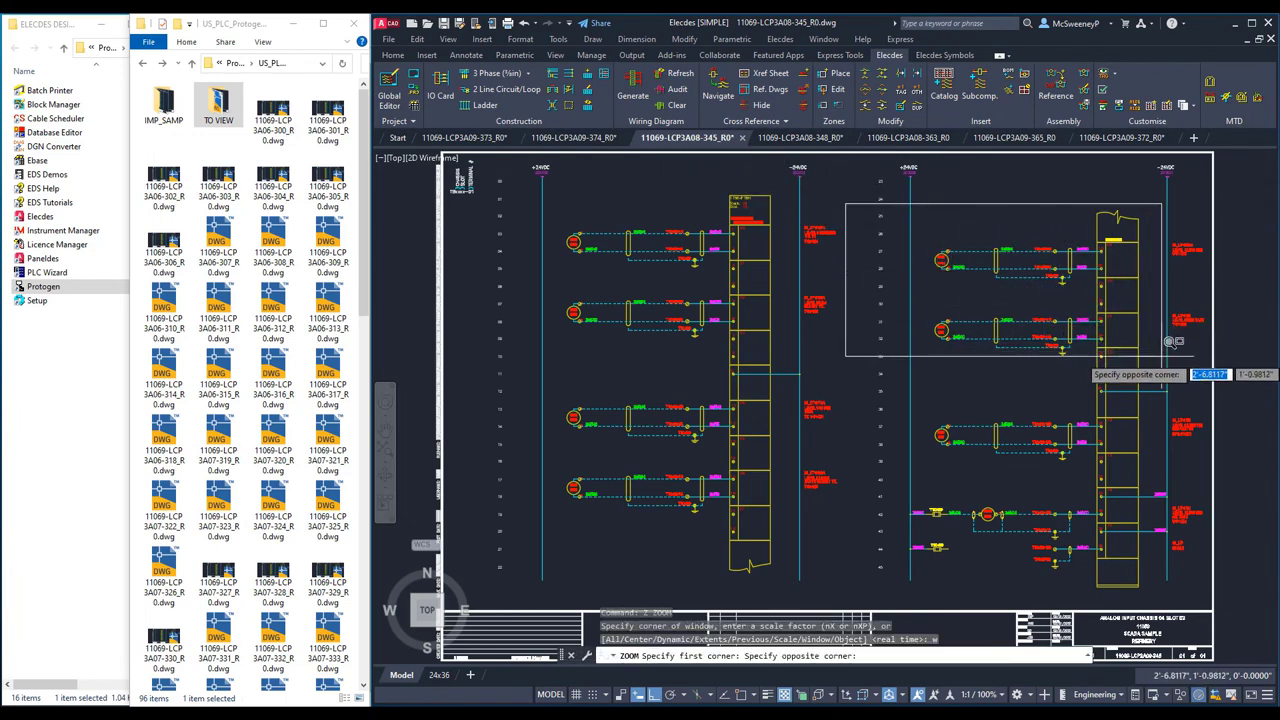
pyautogui.click(1163, 393)
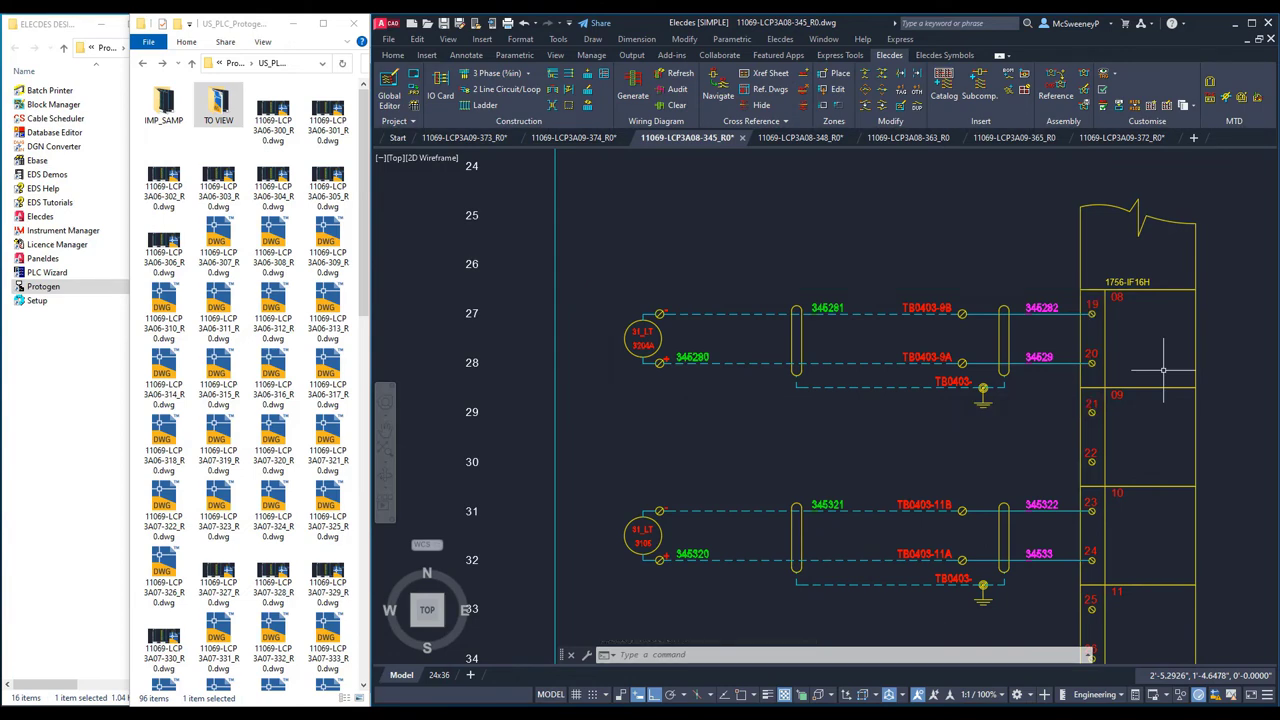
# - In drawing 11069-LCP3A08-348_R0, zoom onto terminals 3–17 near 31_TV-3069
pyautogui.click(800, 138)
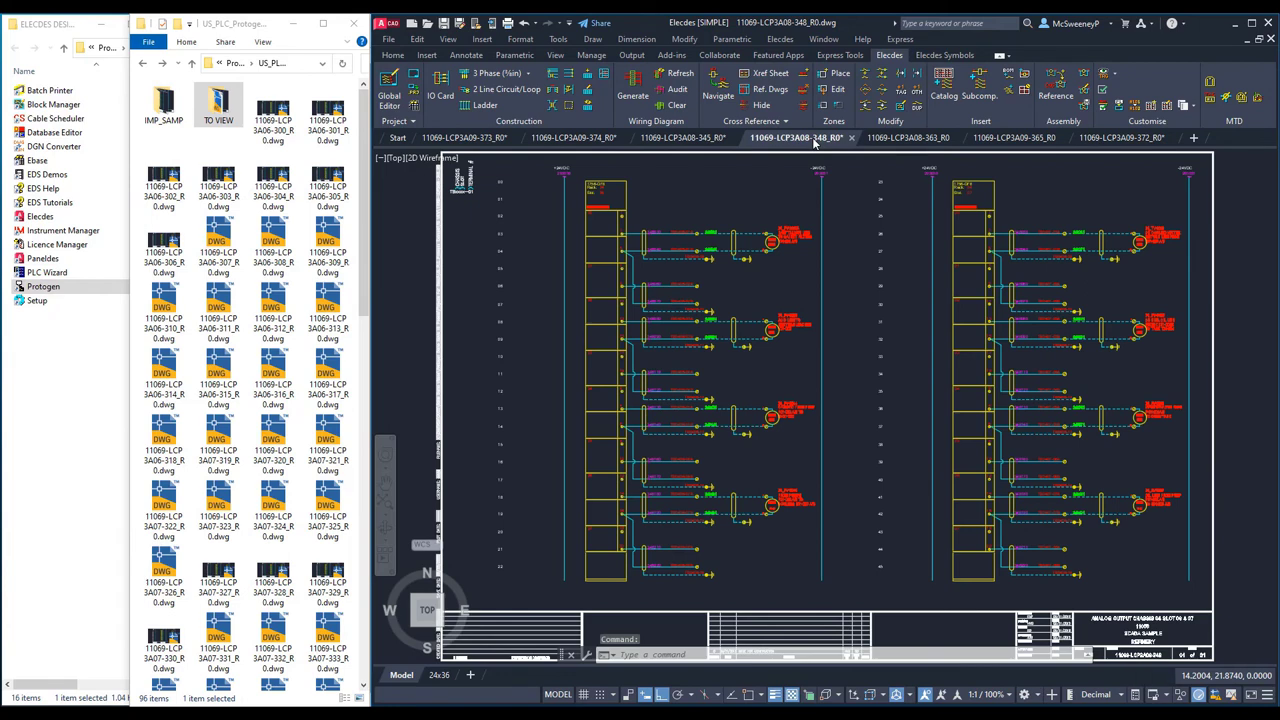
pyautogui.write('z')
pyautogui.press('Return')
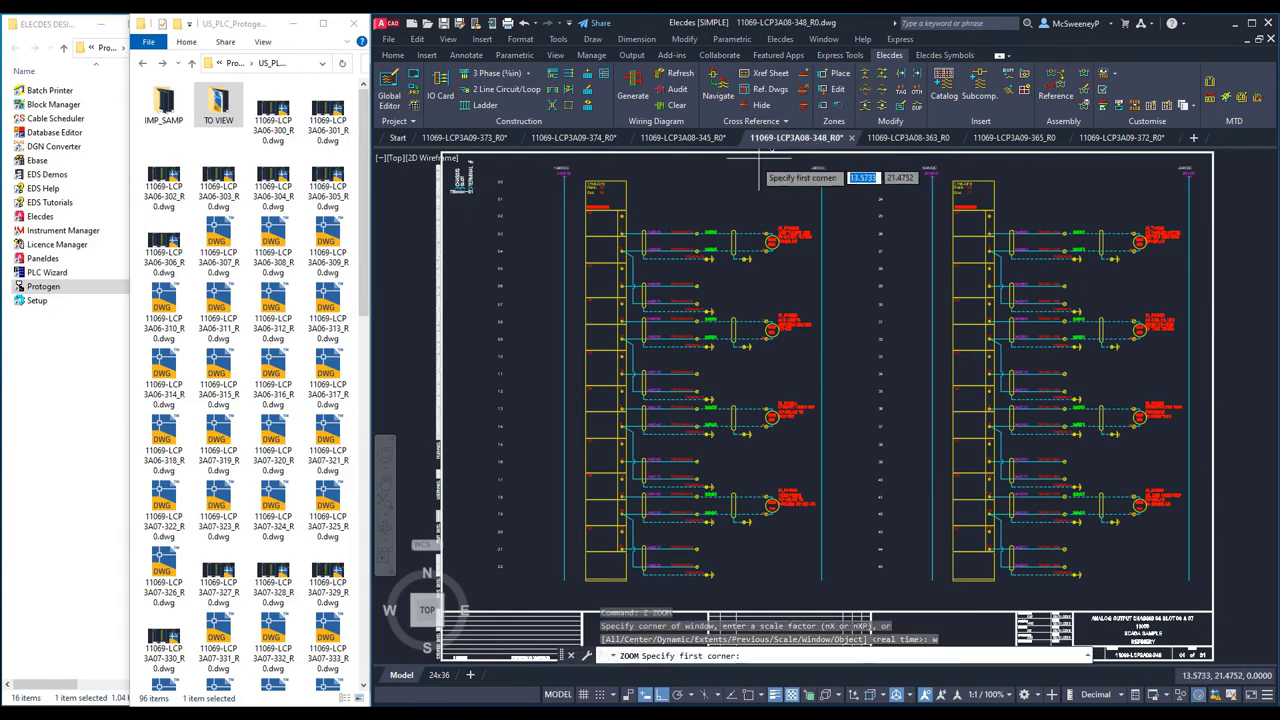
pyautogui.click(918, 226)
pyautogui.click(1170, 368)
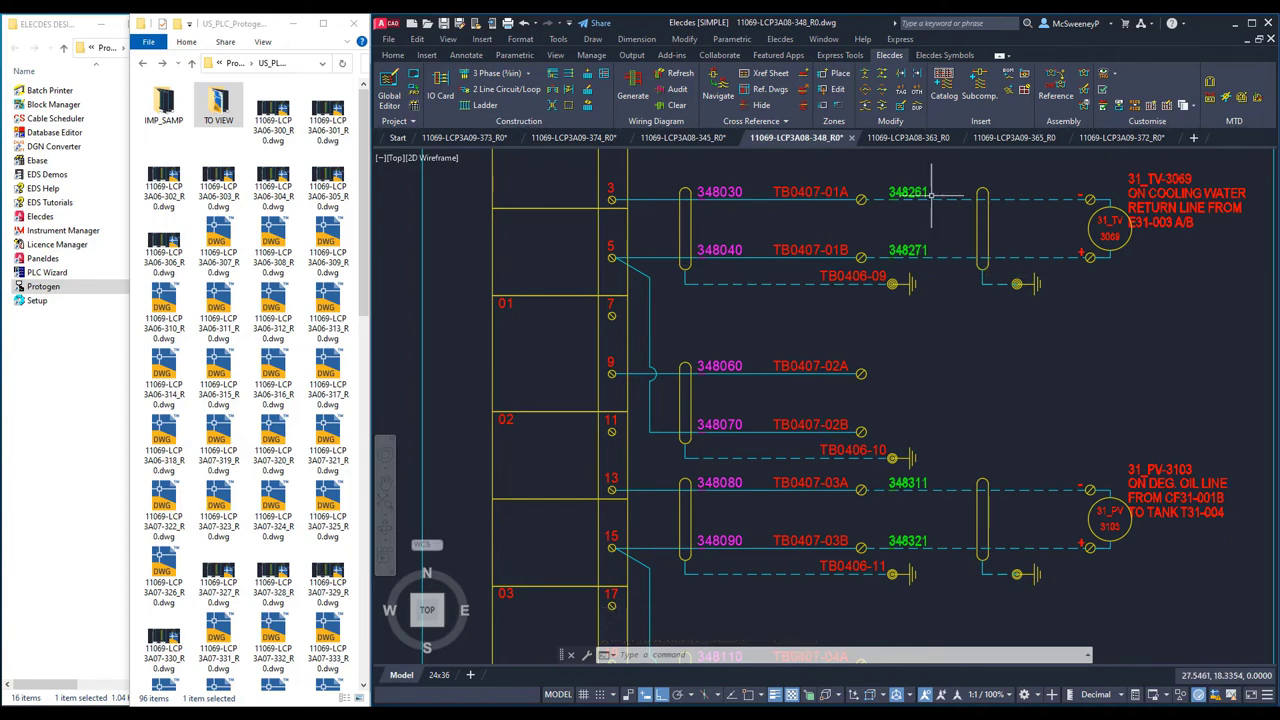
# - Display the digital input chassis drawing 11069-LCP3A08-363_R0
pyautogui.click(910, 138)
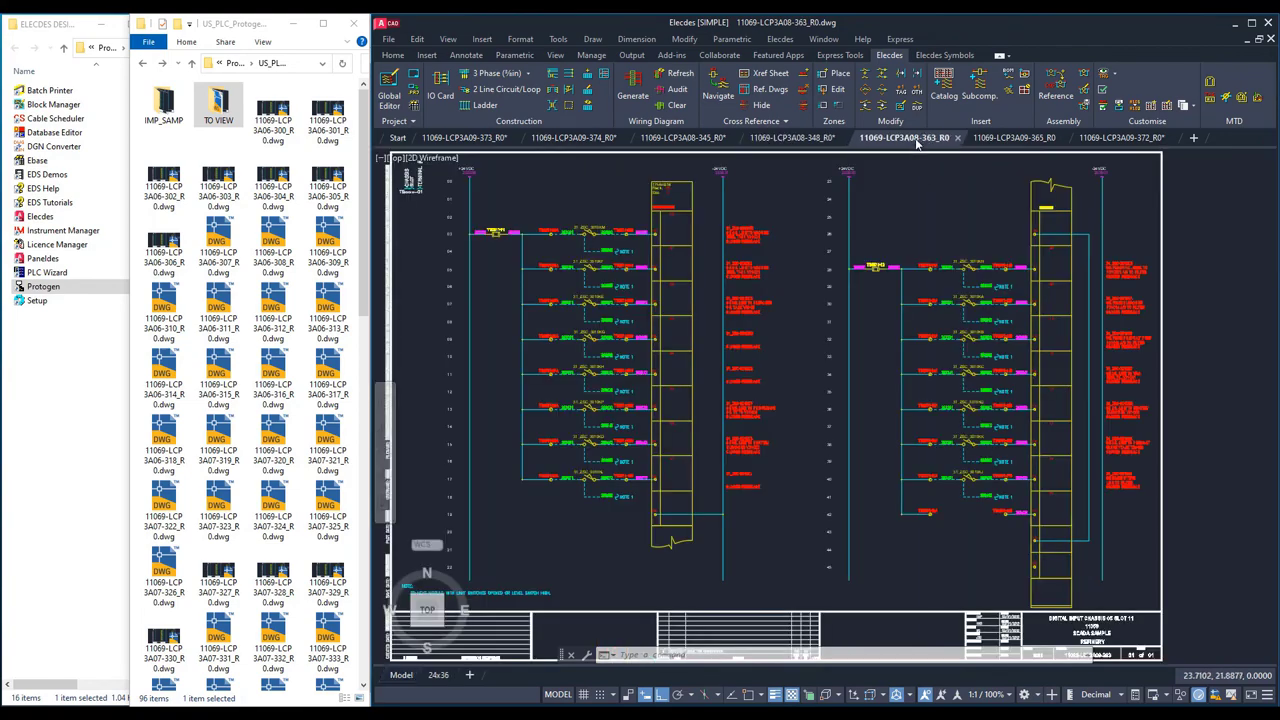